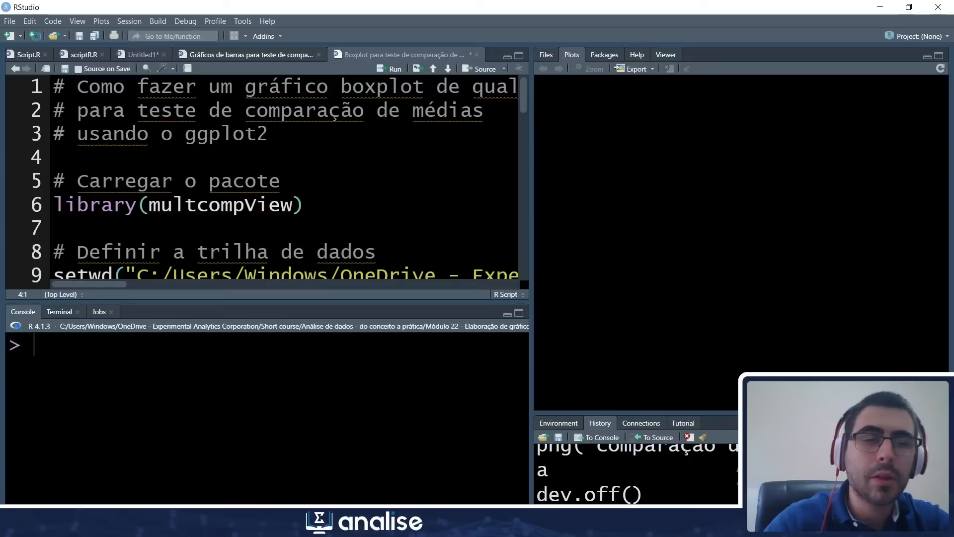
# Step: Run the script's library(multcompView) line to load the multcompView package
pyautogui.scroll(-1, 303, 193)
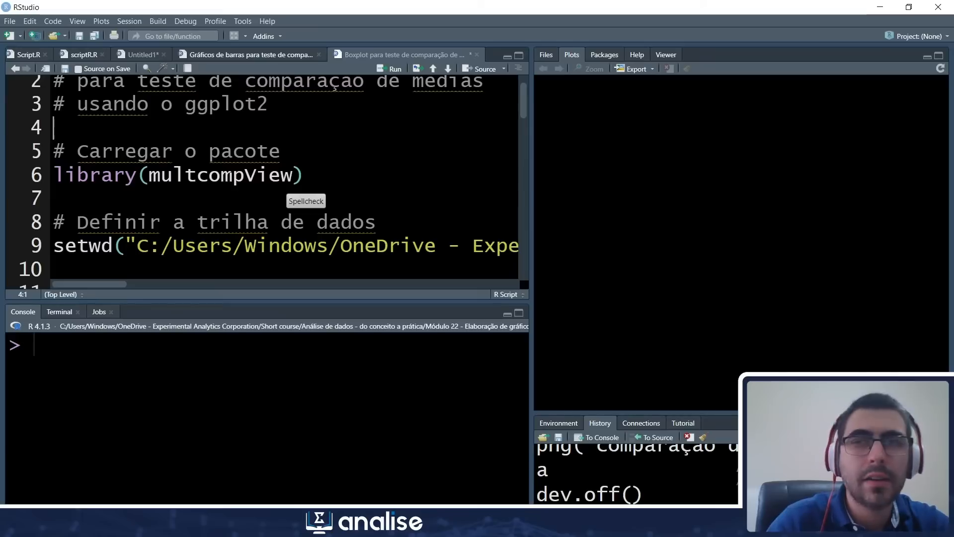
pyautogui.click(233, 175)
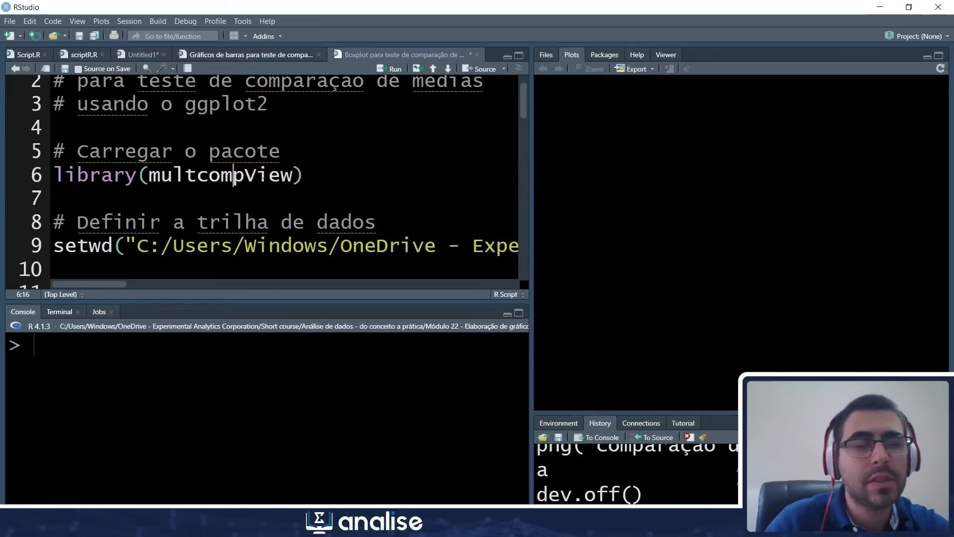
pyautogui.hotkey('ctrl', 'Return')
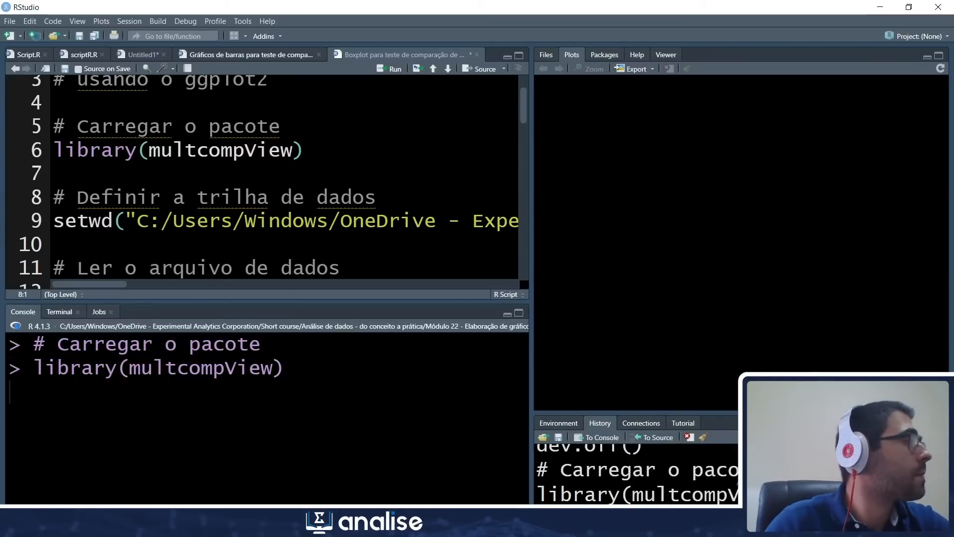
# Step: Run the setwd line to set the working directory to the "Módulo 22 - Elaboração de gráficos" folder
pyautogui.scroll(-1, 273, 179)
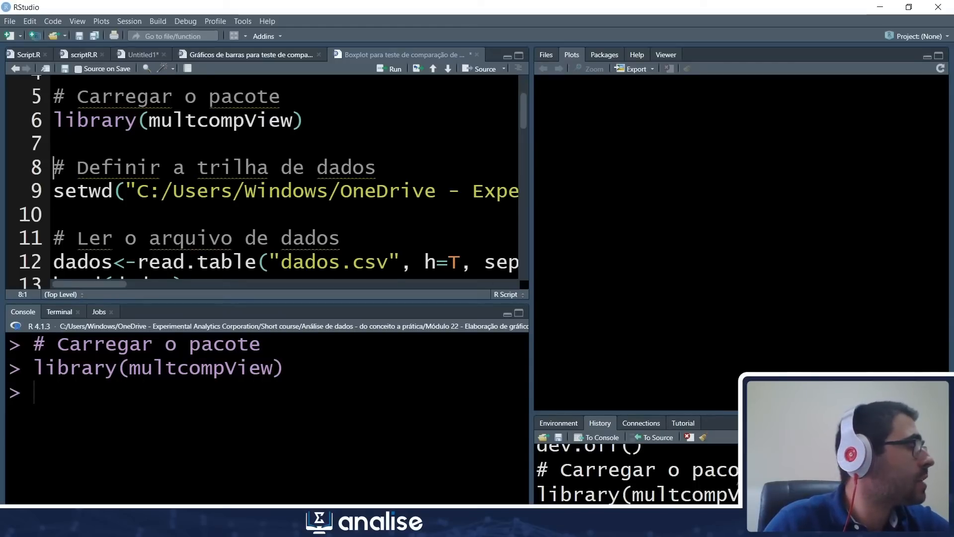
pyautogui.moveTo(106, 283); pyautogui.dragTo(85, 285)
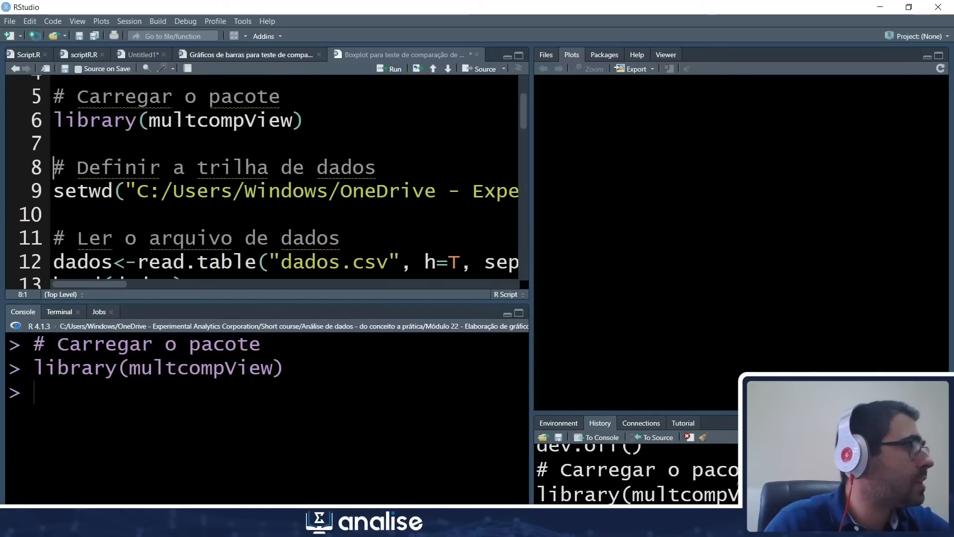
pyautogui.click(166, 191)
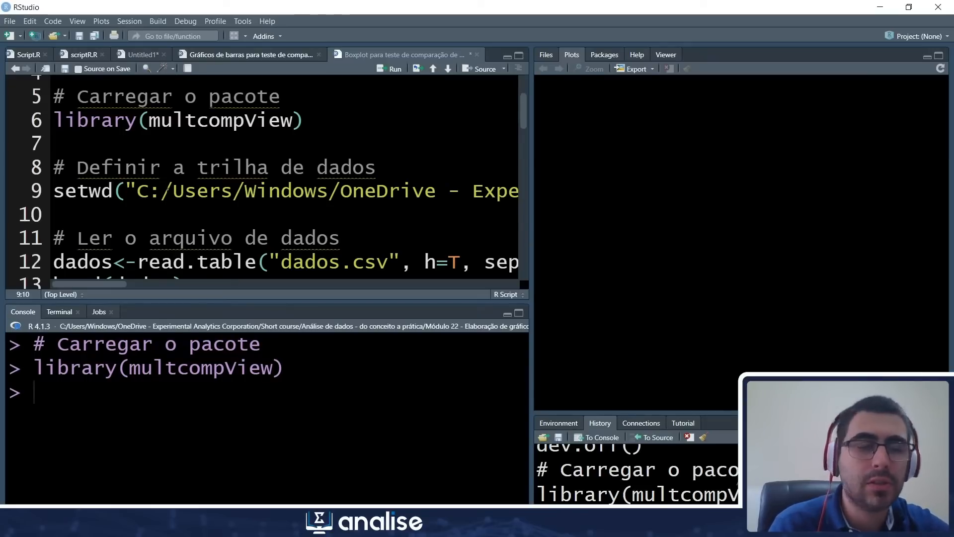
pyautogui.hotkey('ctrl', 'Return')
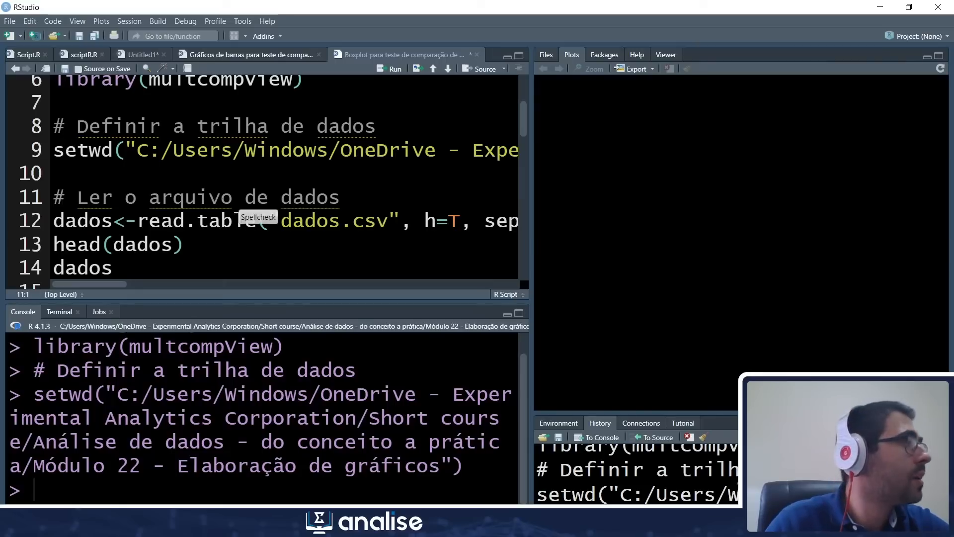
# Step: Run the script lines that read dados.csv into dados with read.table and show its first rows with head(dados)
pyautogui.scroll(-1, 239, 208)
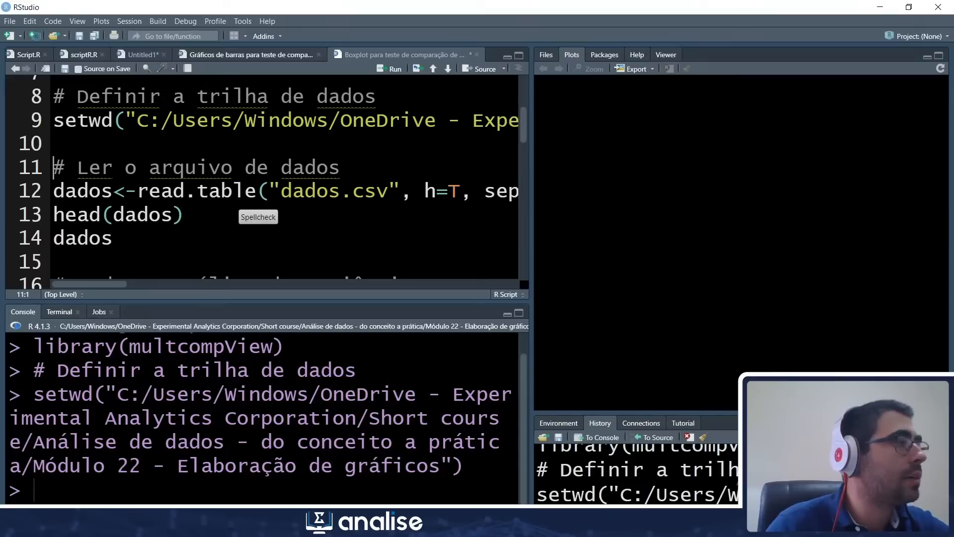
pyautogui.click(245, 191)
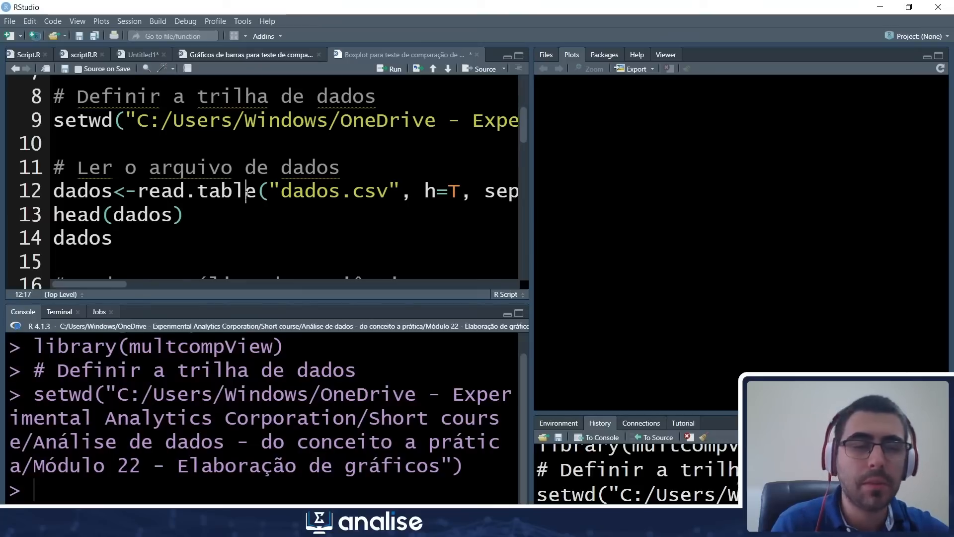
pyautogui.hotkey('ctrl', 'Return')
pyautogui.hotkey('ctrl', 'Return')
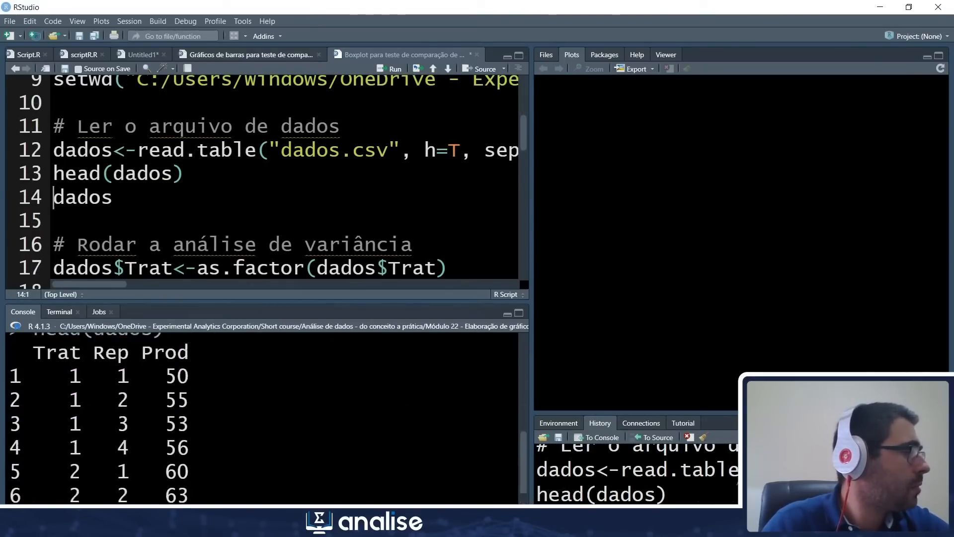
pyautogui.scroll(1, 263, 419)
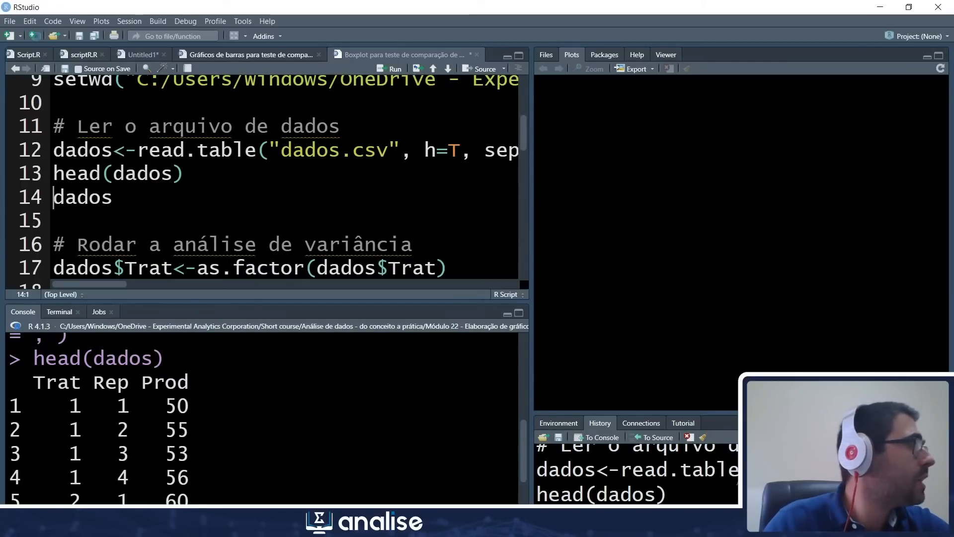
# Step: Print the complete dados table in the console and review it from its first rows
pyautogui.moveTo(113, 199); pyautogui.dragTo(54, 199)
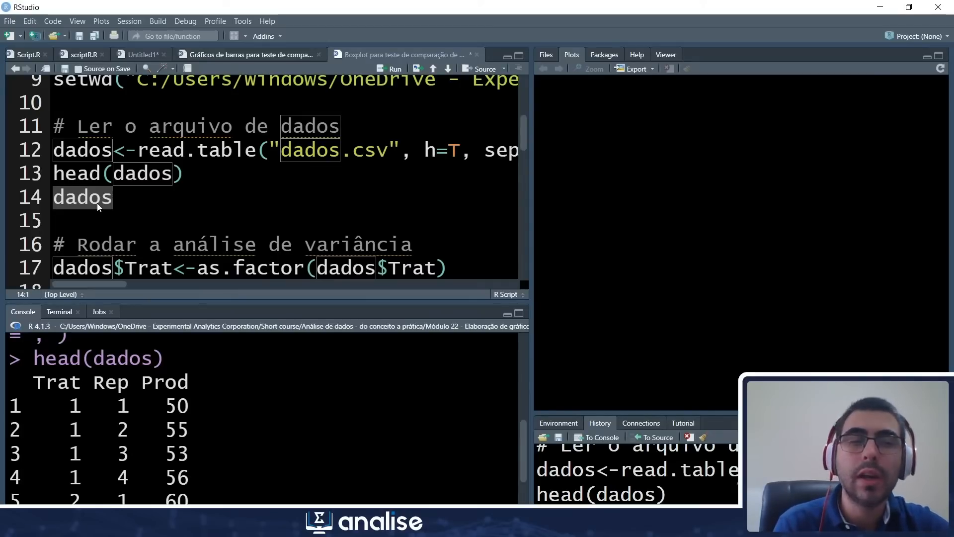
pyautogui.hotkey('ctrl', 'Return')
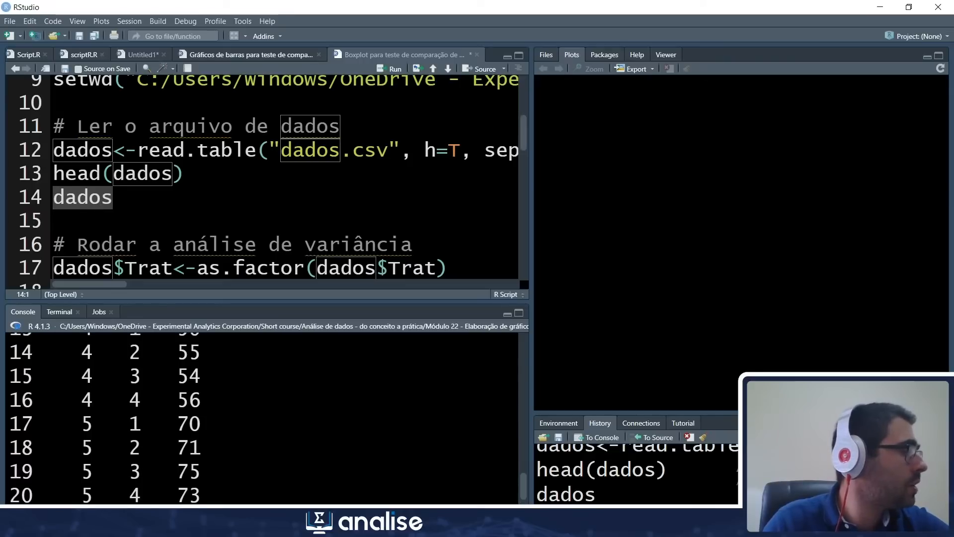
pyautogui.scroll(2, 263, 418)
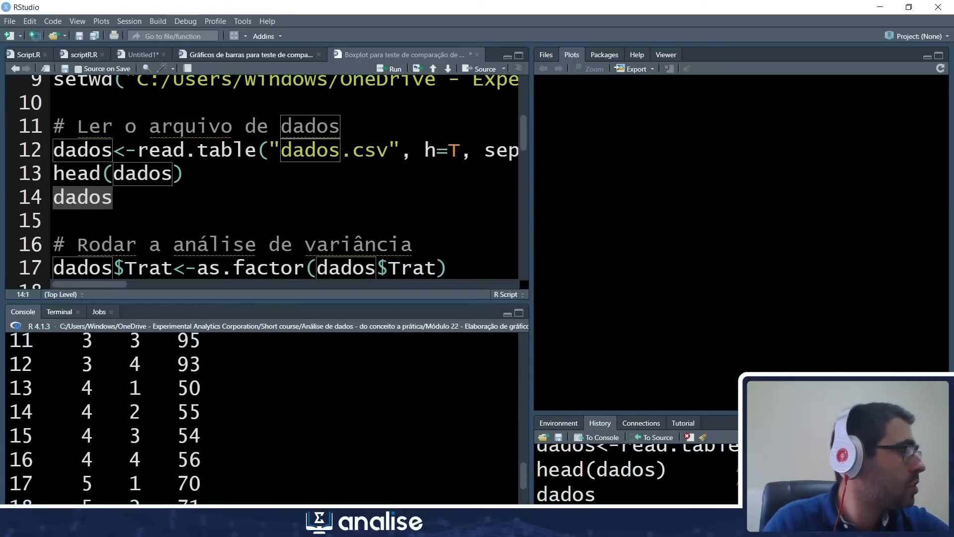
pyautogui.scroll(5, 263, 417)
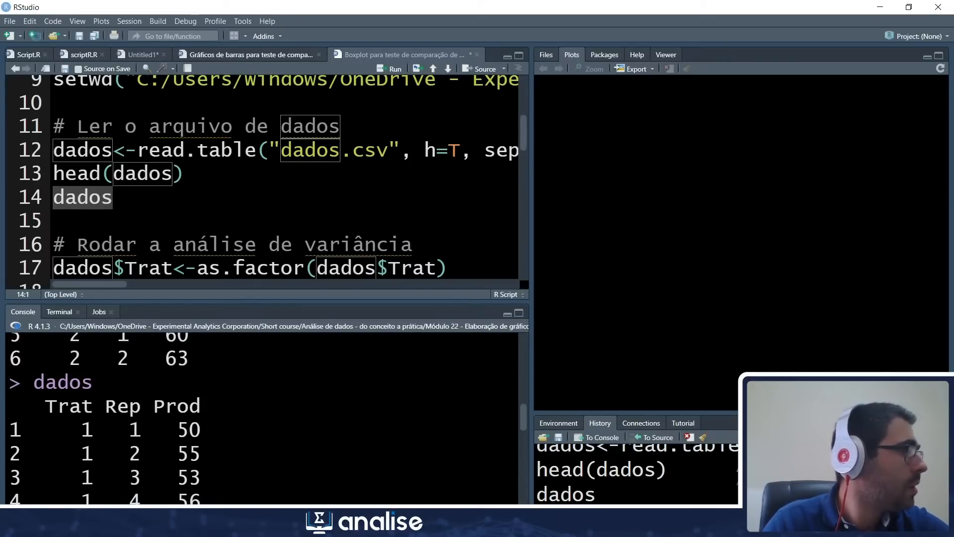
pyautogui.scroll(-1, 263, 417)
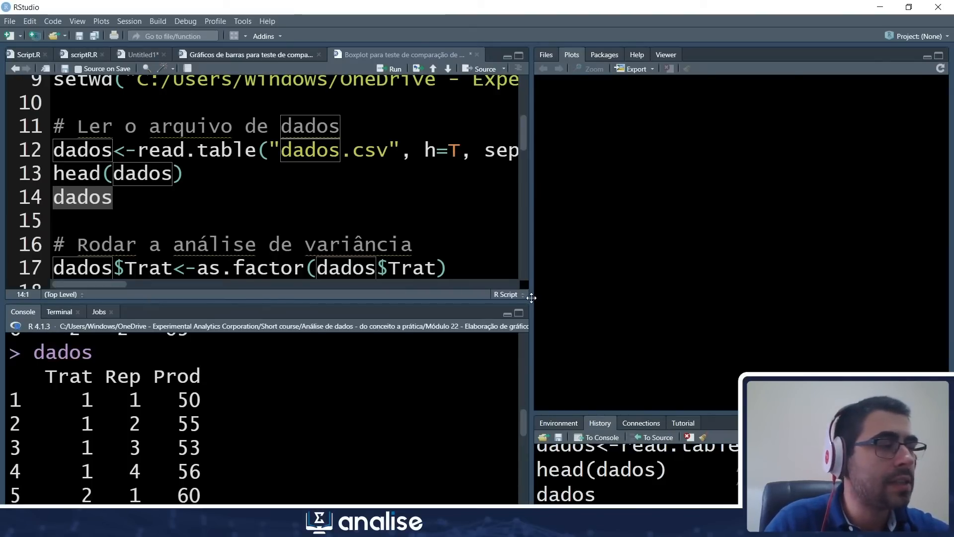
# Step: Widen the script and console area, and run lines 17 and 18 to convert dados$Trat and dados$Rep to factors
pyautogui.moveTo(531, 304); pyautogui.dragTo(578, 303)
pyautogui.scroll(-3, 286, 179)
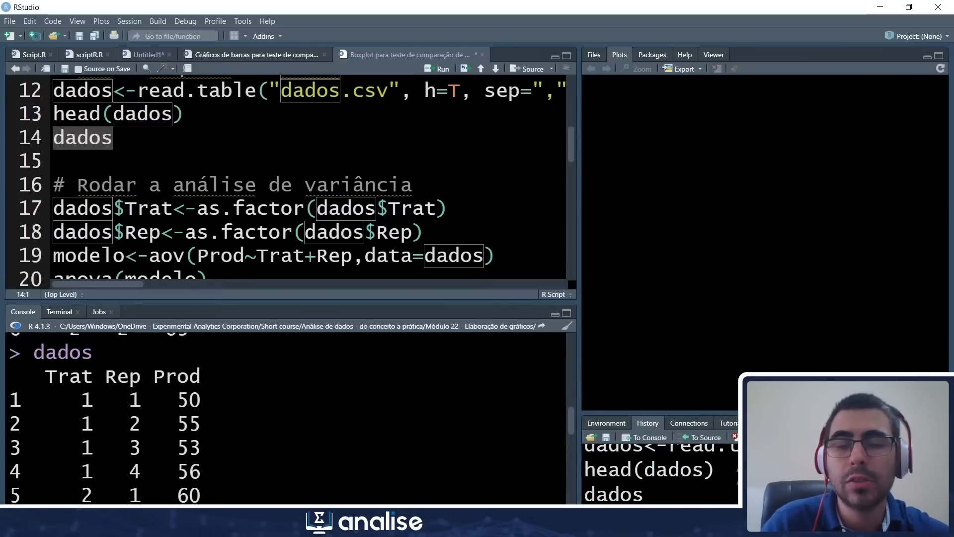
pyautogui.click(448, 208)
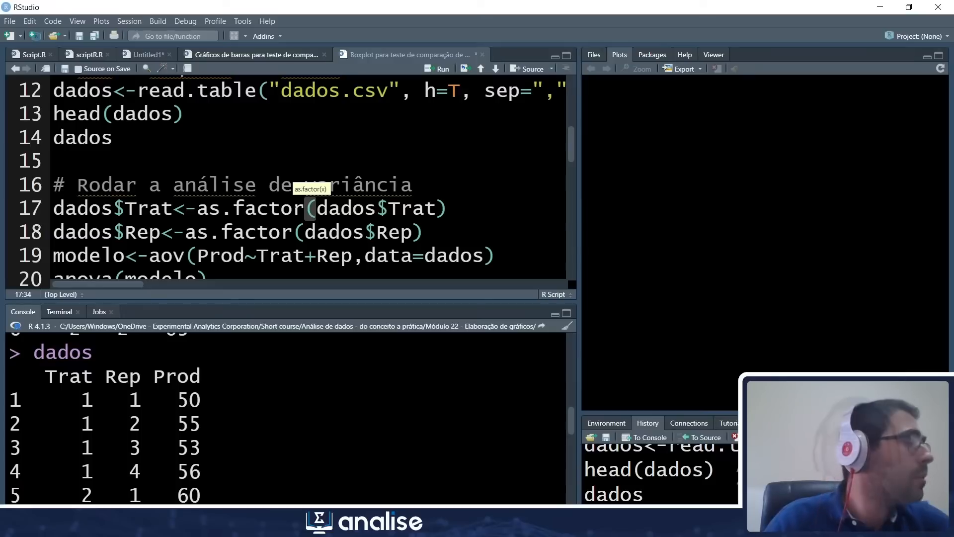
pyautogui.scroll(-1, 325, 203)
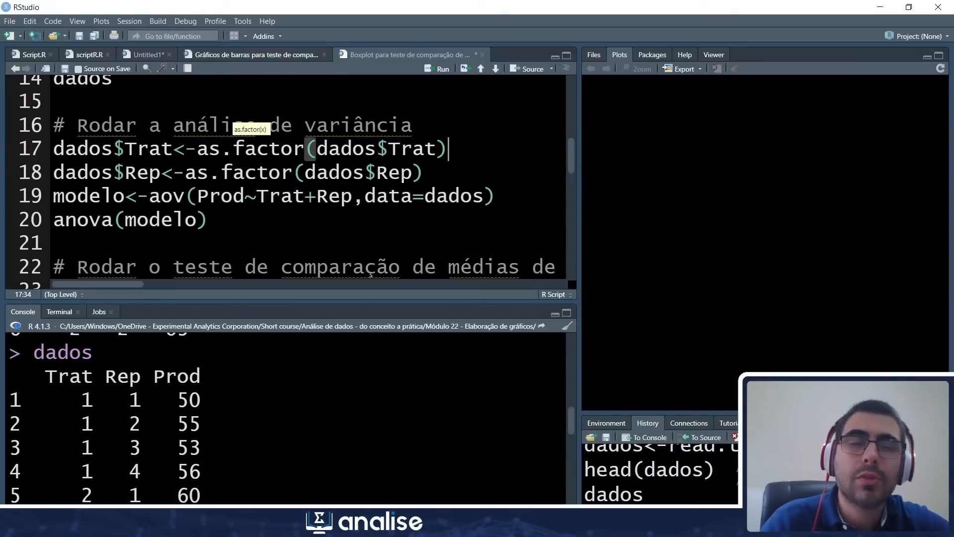
pyautogui.click(236, 149)
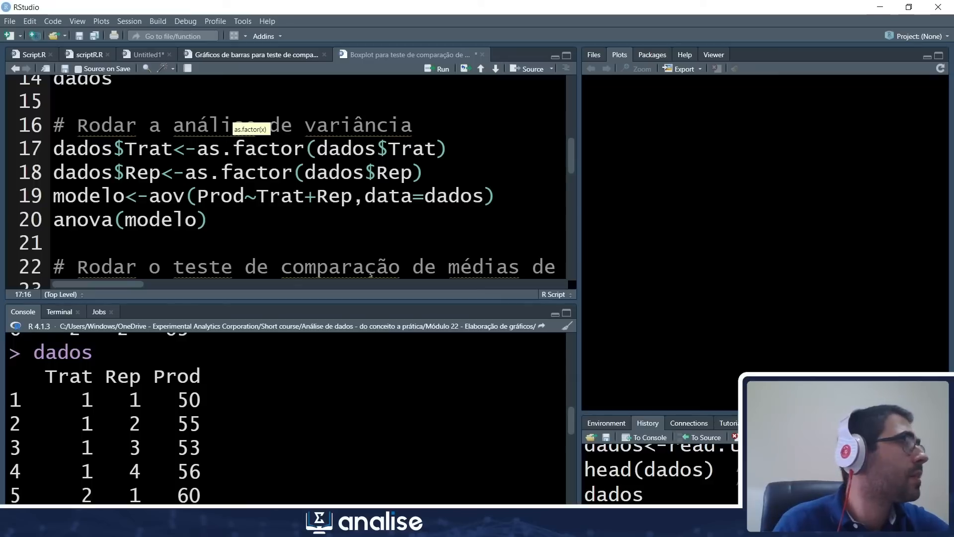
pyautogui.hotkey('ctrl', 'Return')
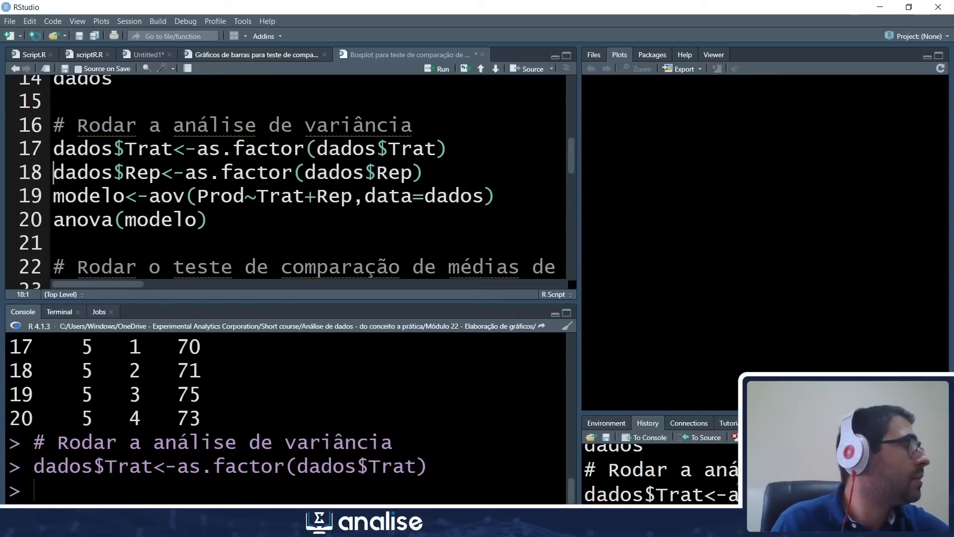
pyautogui.hotkey('ctrl', 'Return')
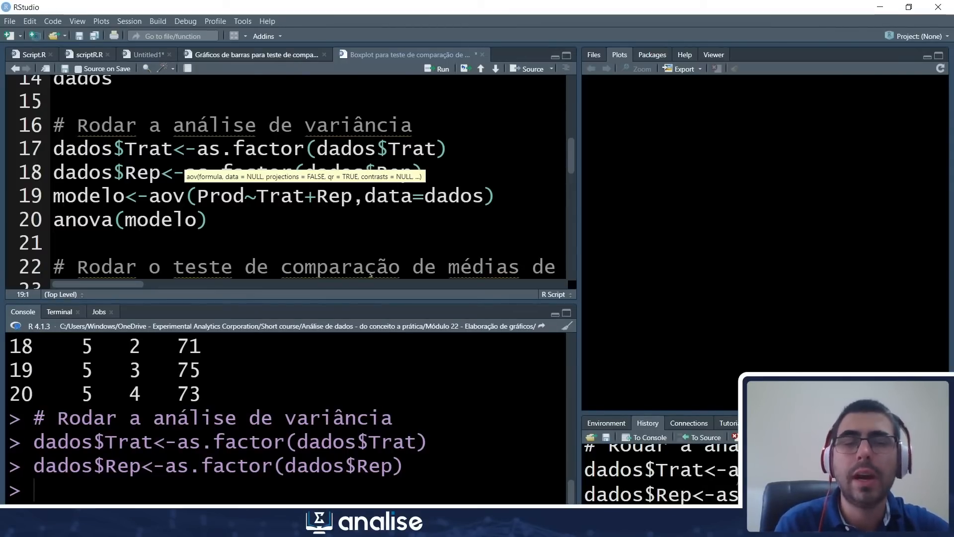
# Step: Fit the variance model by running modelo<-aov(Prod~Trat+Rep,data=dados), and output its table with anova(modelo)
pyautogui.doubleClick(241, 195)
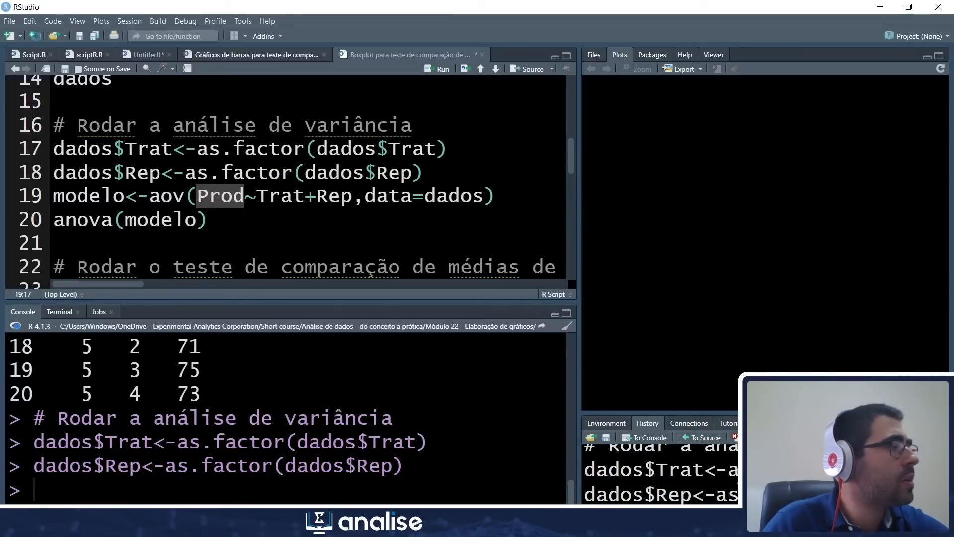
pyautogui.click(259, 196)
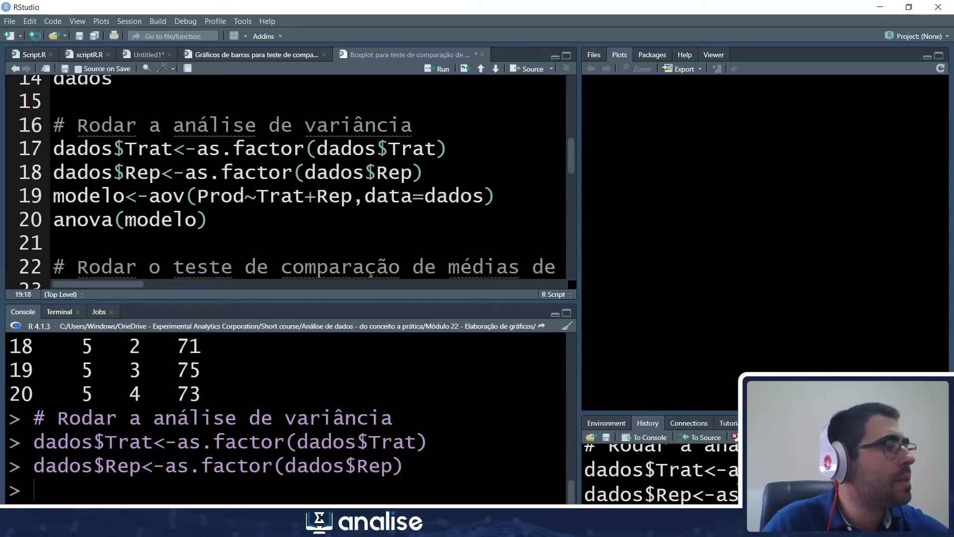
pyautogui.click(450, 196)
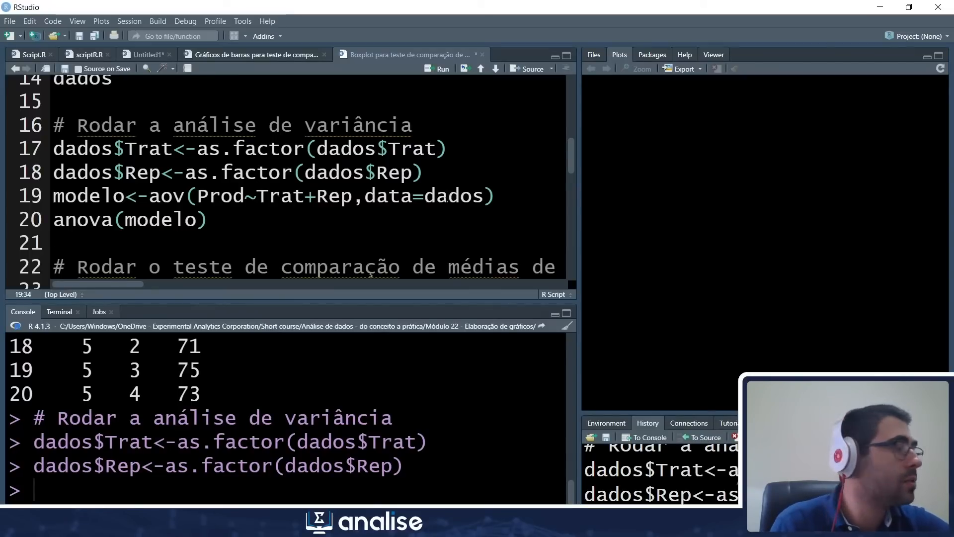
pyautogui.hotkey('ctrl', 'Return')
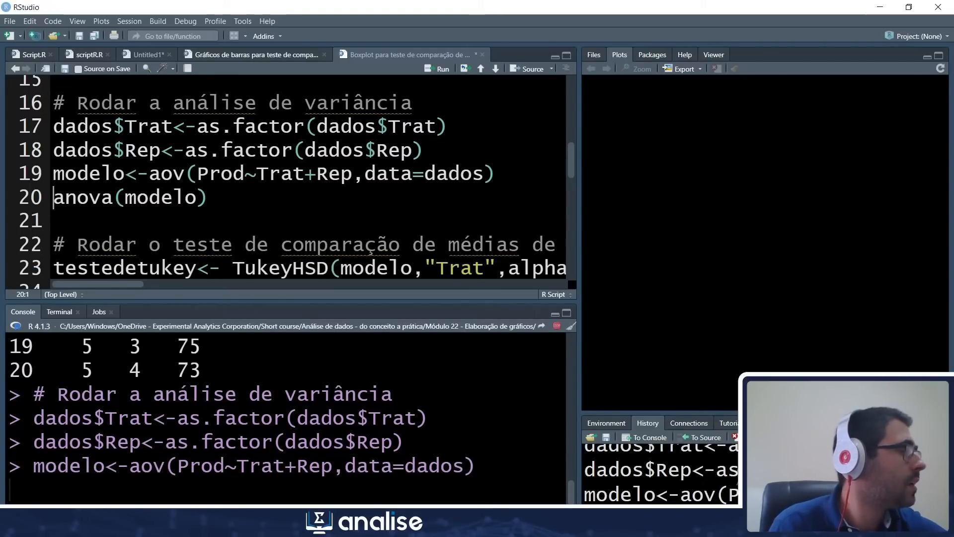
pyautogui.hotkey('ctrl', 'Return')
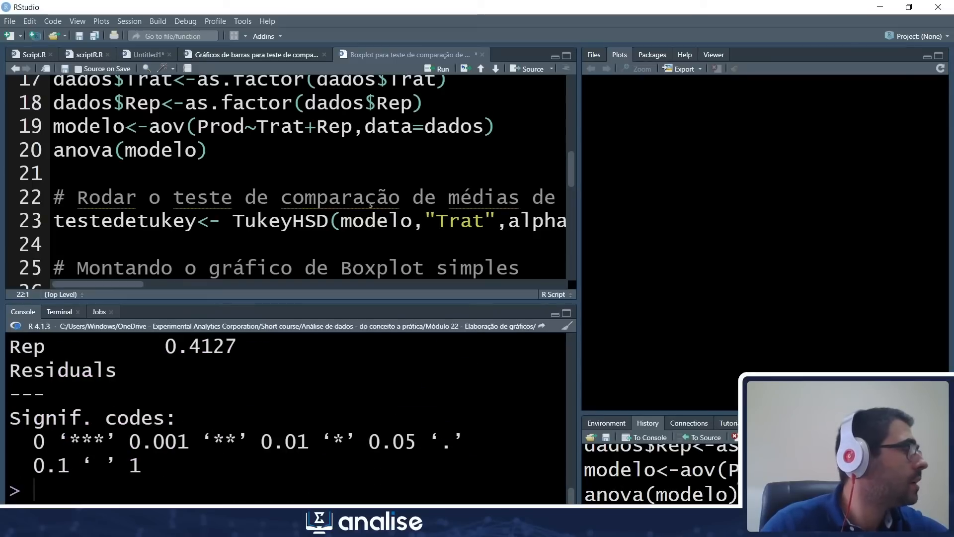
# Step: Widen the script and console area further and rerun anova(modelo) so the variance table prints without wrapped columns
pyautogui.scroll(5, 290, 418)
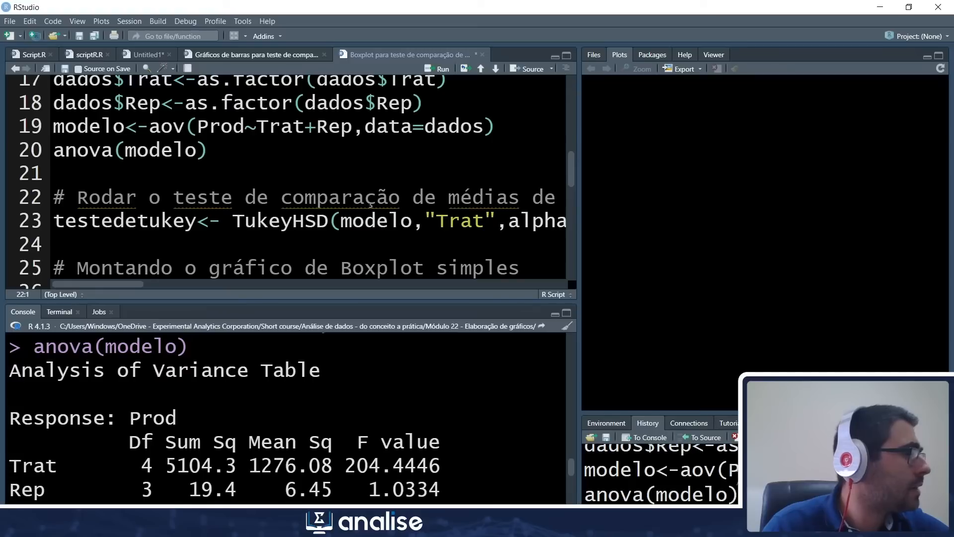
pyautogui.scroll(-2, 292, 418)
pyautogui.moveTo(580, 361); pyautogui.dragTo(765, 359)
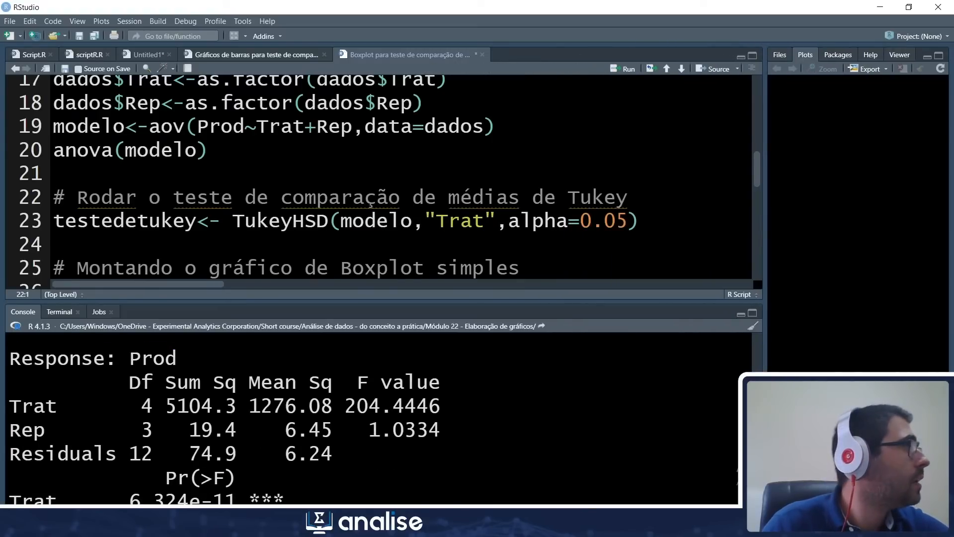
pyautogui.click(209, 150)
pyautogui.hotkey('ctrl', 'Return')
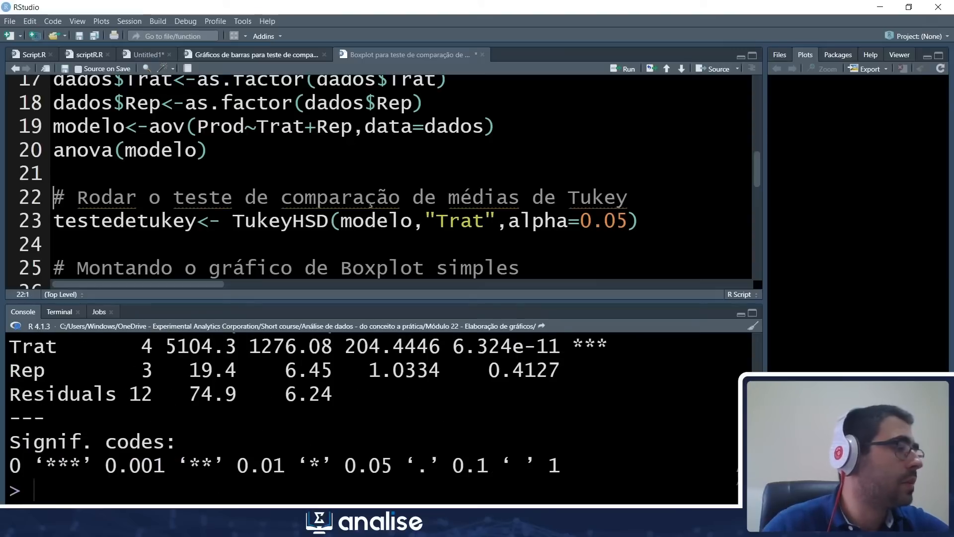
# Step: Examine the Pr(>F) value and significance code of the Trat row in the variance table against the significance legend
pyautogui.scroll(2, 308, 418)
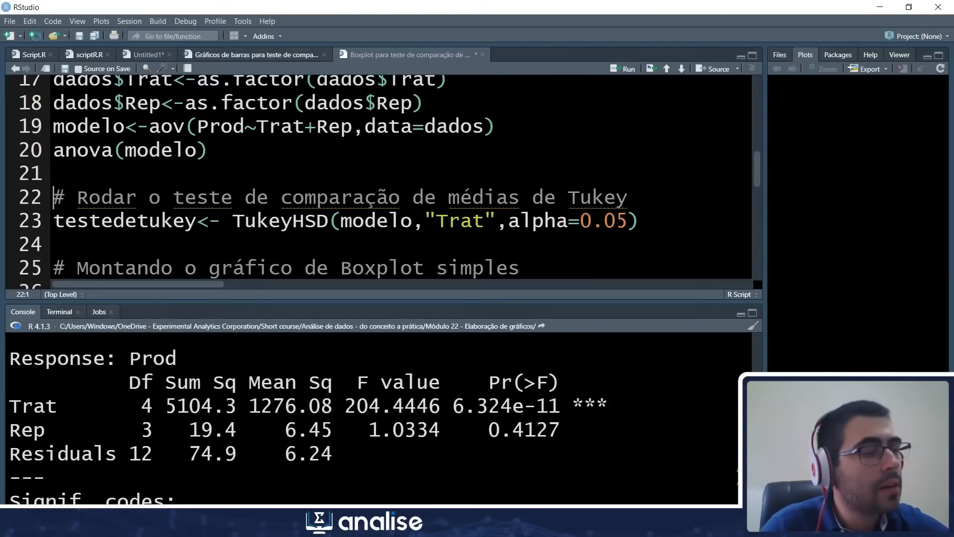
pyautogui.moveTo(610, 406); pyautogui.dragTo(452, 407)
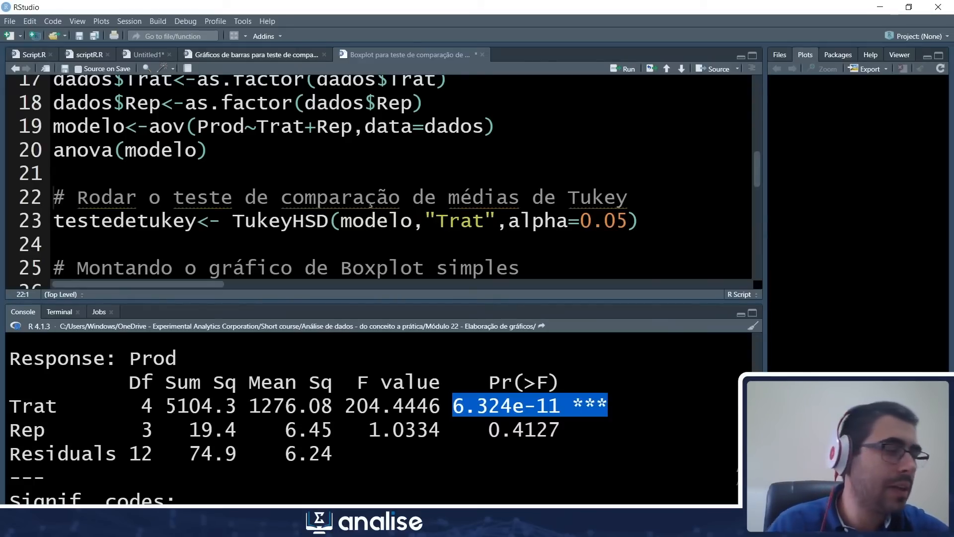
pyautogui.scroll(-1, 520, 426)
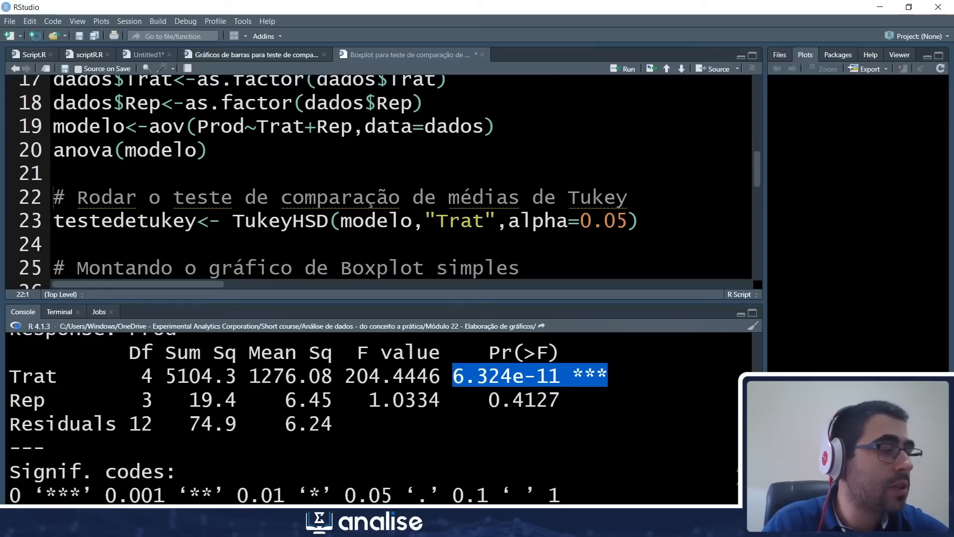
pyautogui.scroll(-1, 308, 417)
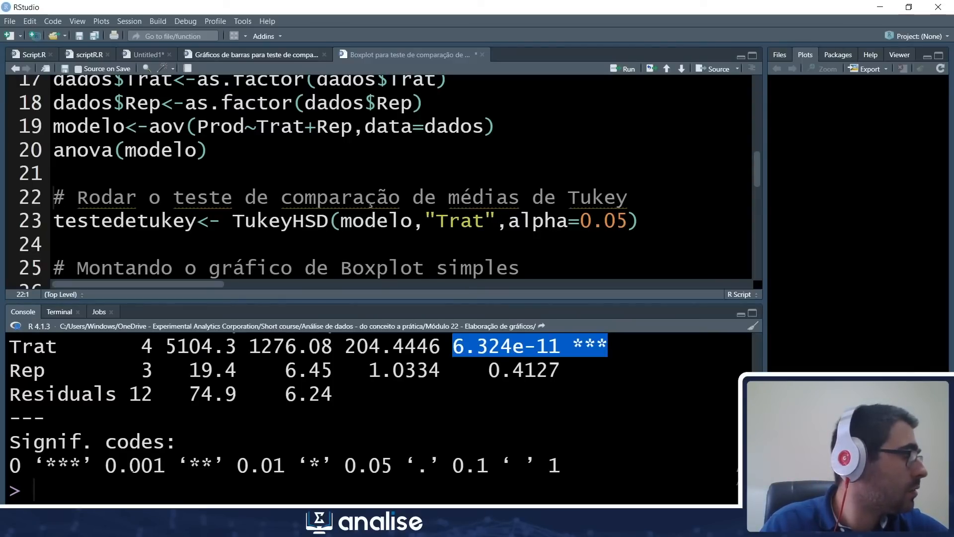
pyautogui.scroll(1, 308, 418)
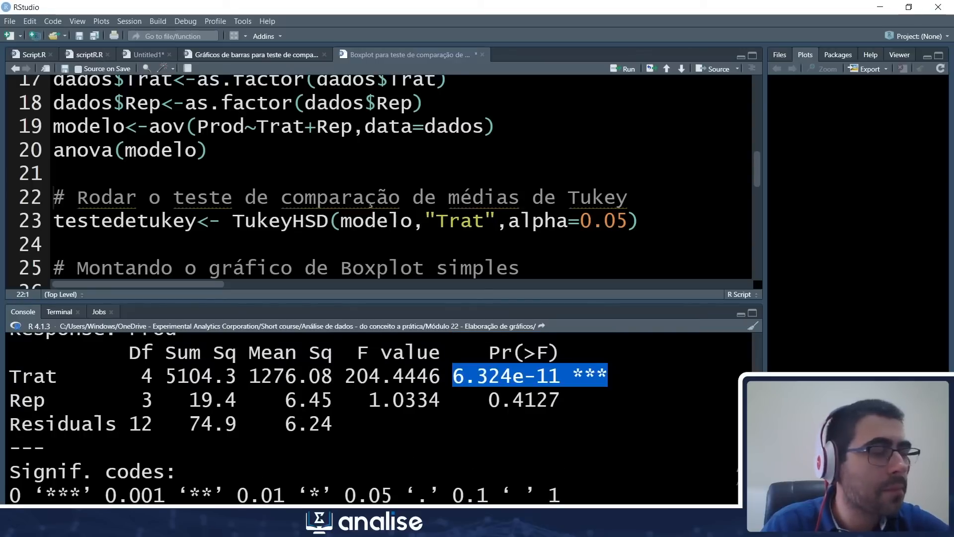
# Step: Examine the Rep row of the variance table, including its Pr(>F) value
pyautogui.moveTo(572, 400); pyautogui.dragTo(10, 400)
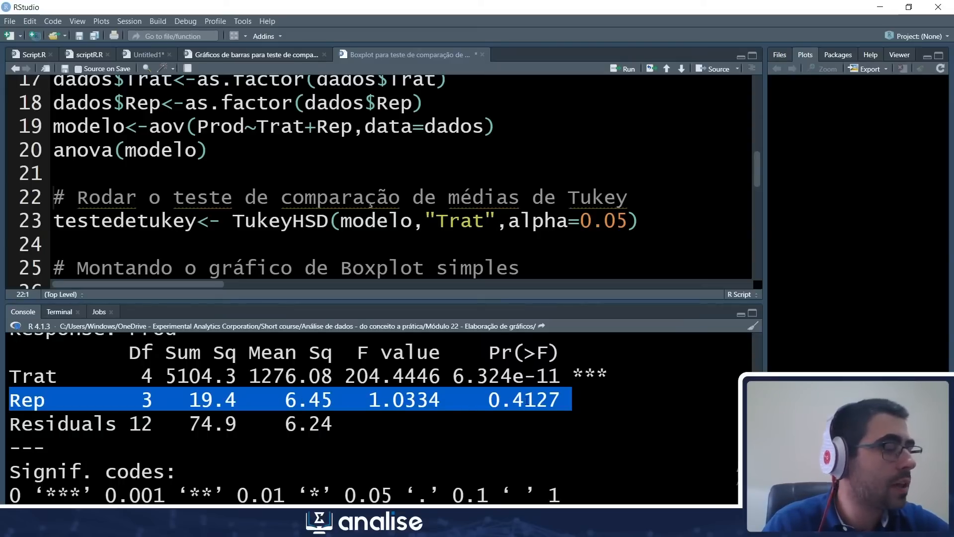
pyautogui.click(533, 392)
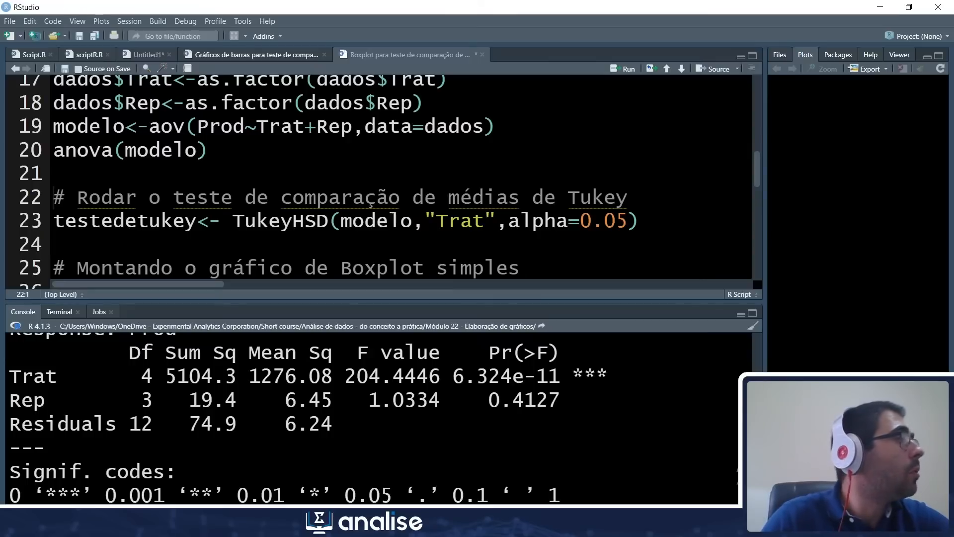
# Step: Run the Tukey mean comparison on line 23, testedetukey<- TukeyHSD(modelo,"Trat",alpha=0.05)
pyautogui.scroll(-1, 383, 179)
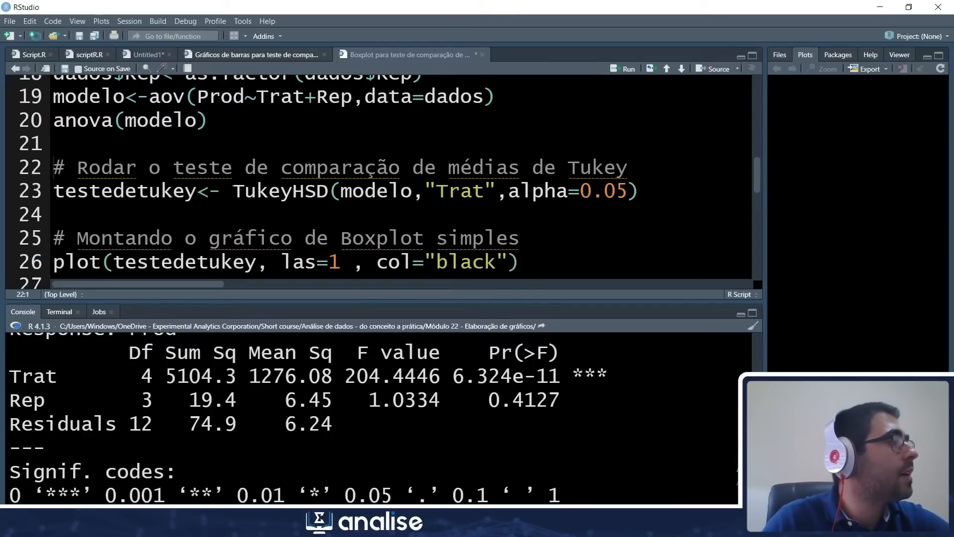
pyautogui.click(235, 192)
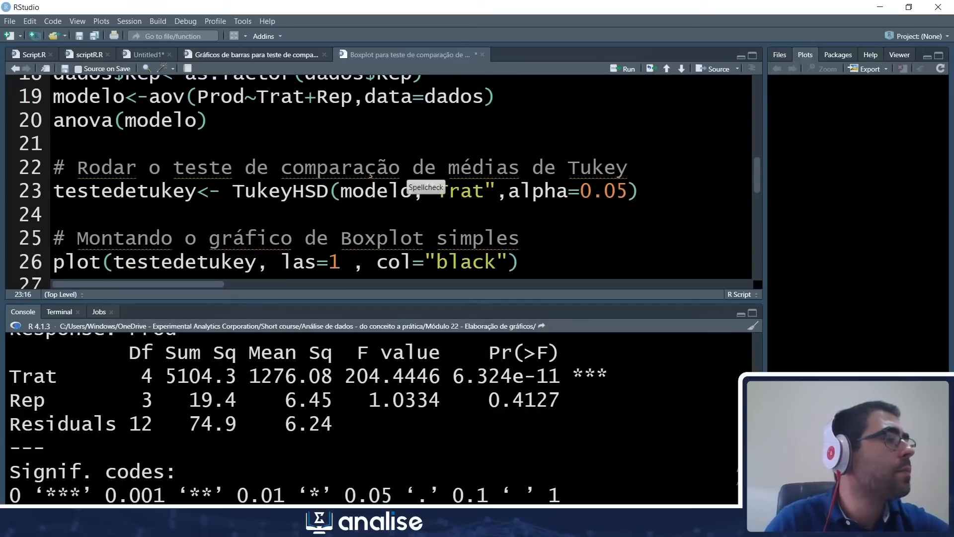
pyautogui.click(343, 193)
pyautogui.doubleClick(345, 193)
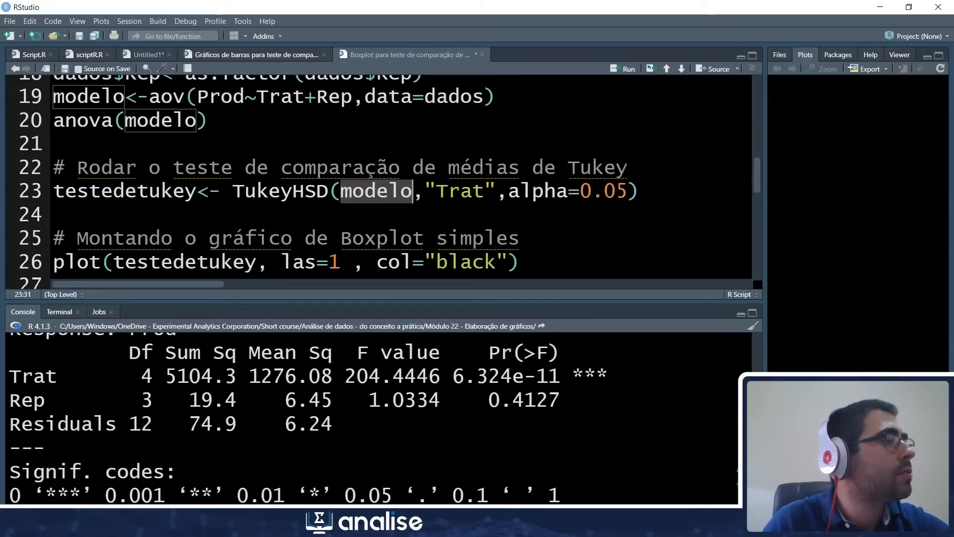
pyautogui.scroll(2, 115, 157)
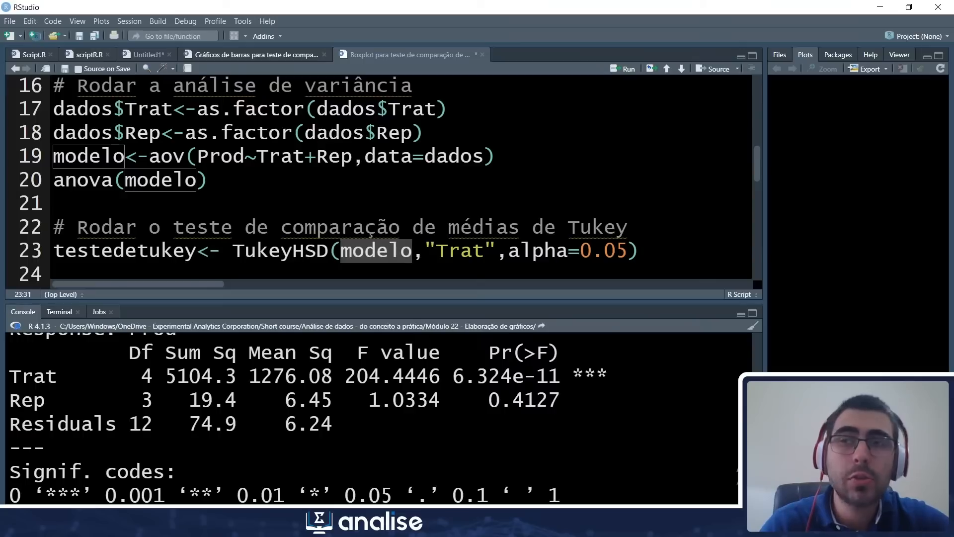
pyautogui.moveTo(437, 251); pyautogui.dragTo(484, 252)
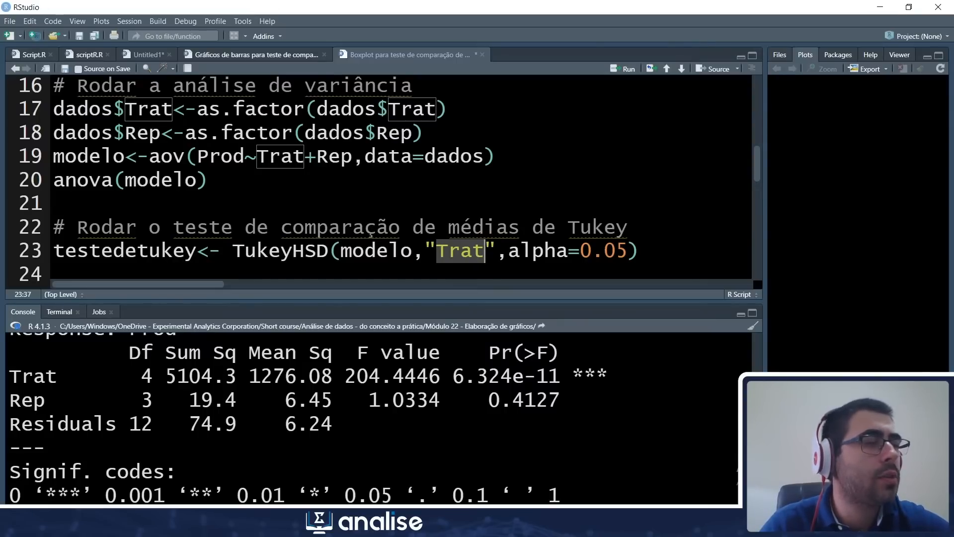
pyautogui.scroll(-2, 378, 179)
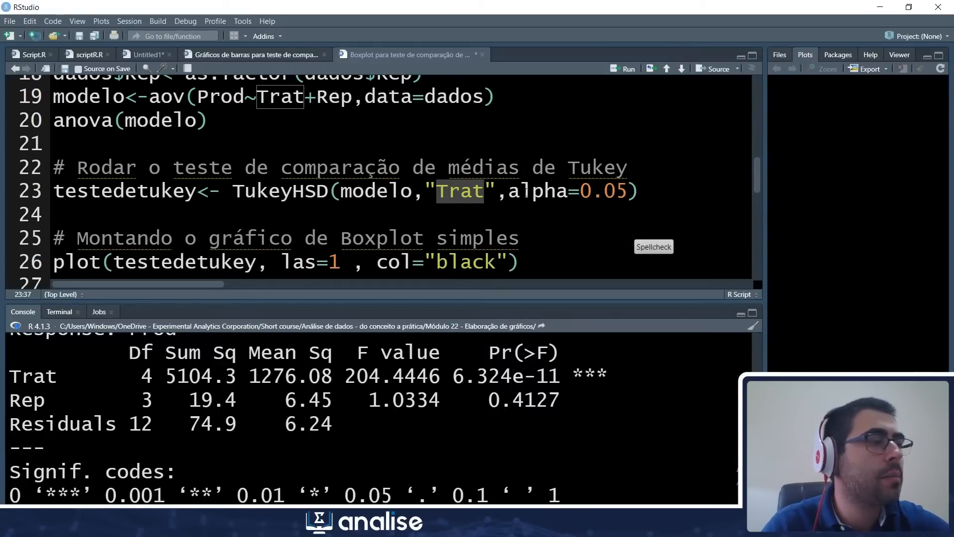
pyautogui.click(520, 191)
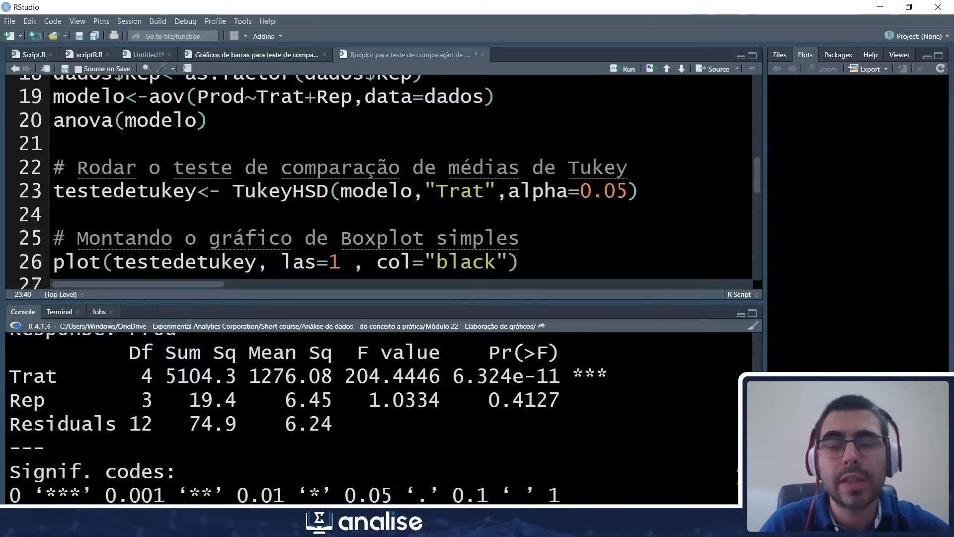
pyautogui.click(616, 191)
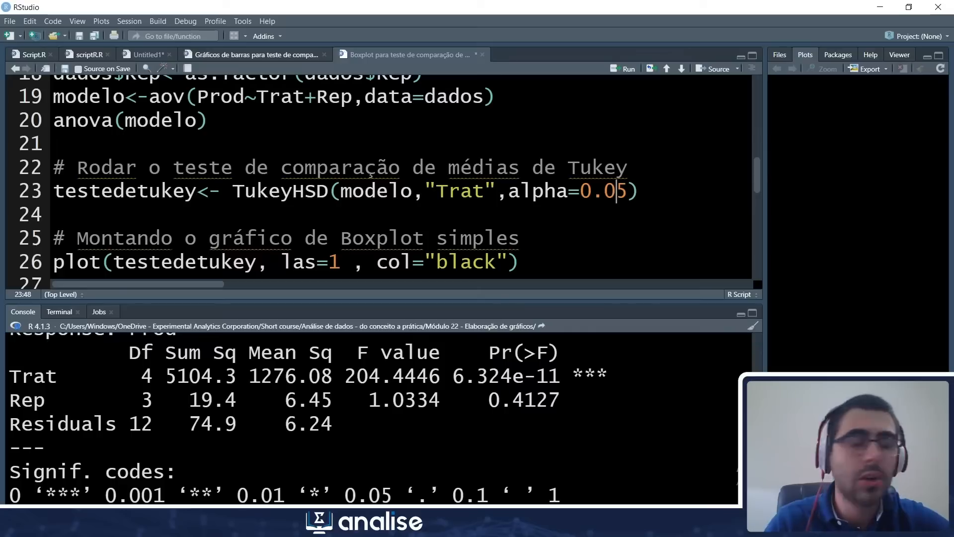
pyautogui.hotkey('ctrl', 'Return')
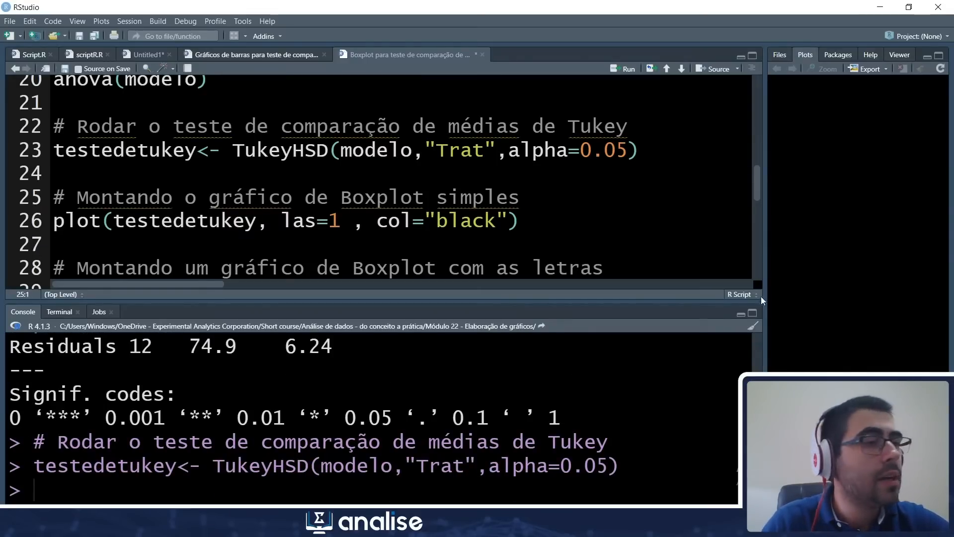
# Step: Narrow the script and console area to enlarge the plot area, and print the testedetukey object in the console
pyautogui.moveTo(763, 301); pyautogui.dragTo(527, 297)
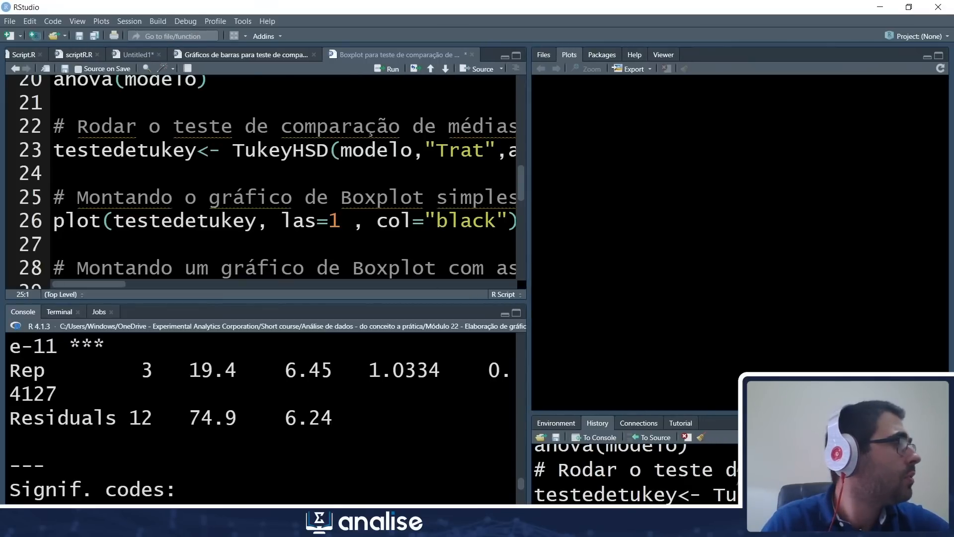
pyautogui.click(103, 221)
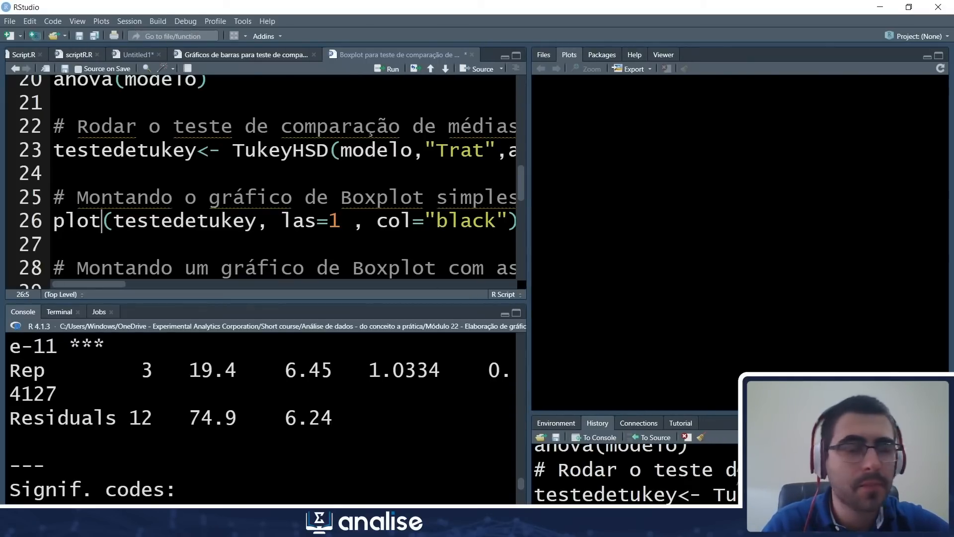
pyautogui.scroll(-1, 155, 222)
pyautogui.scroll(-4, 167, 378)
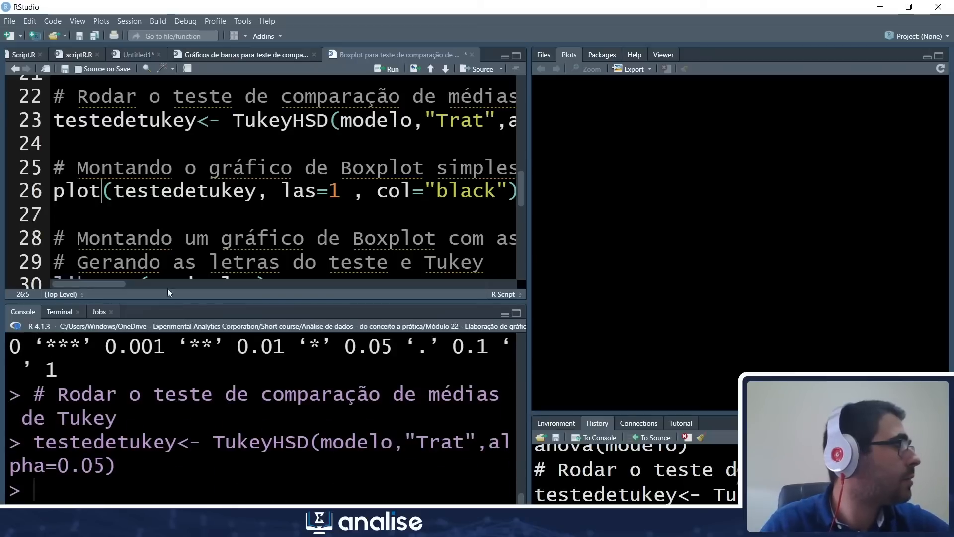
pyautogui.moveTo(198, 120); pyautogui.dragTo(53, 120)
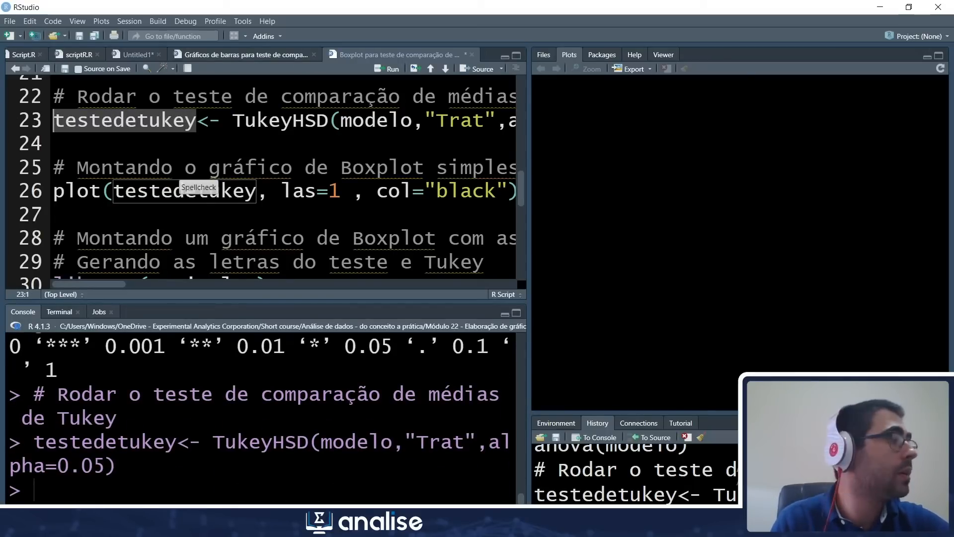
pyautogui.hotkey('ctrl', 'Return')
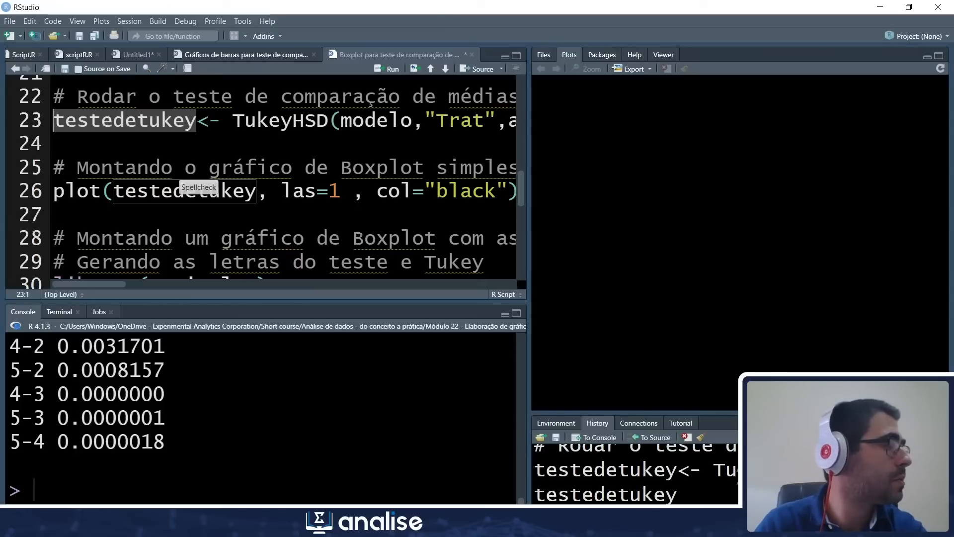
# Step: Examine the diff, lwr, upr and p adj values of the treatment pairs in the Tukey output, especially pair 4-1
pyautogui.scroll(10, 263, 417)
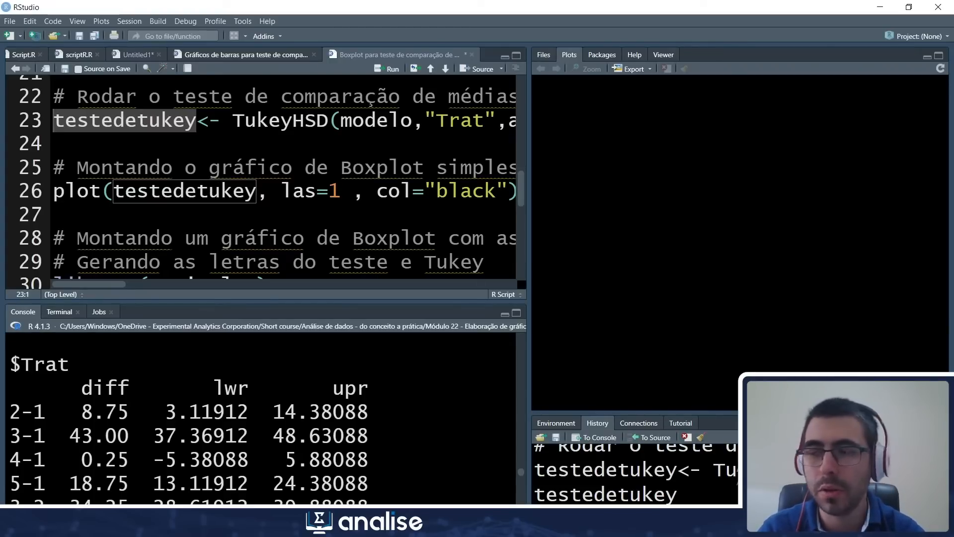
pyautogui.scroll(-5, 206, 423)
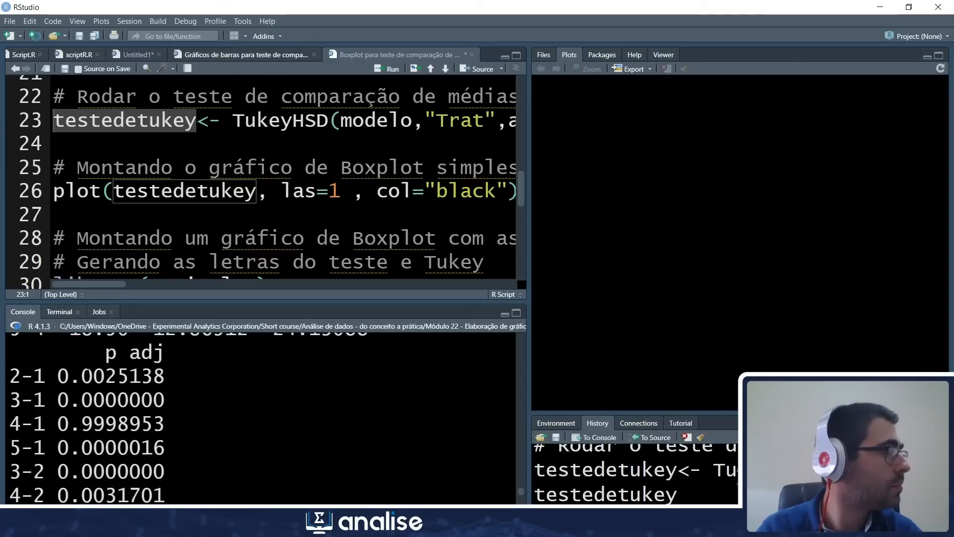
pyautogui.scroll(5, 293, 411)
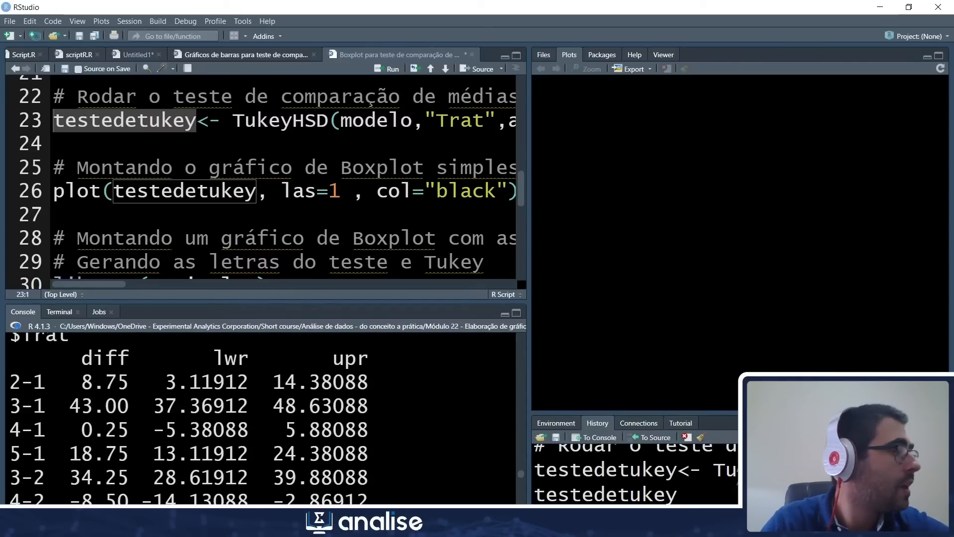
pyautogui.moveTo(153, 429); pyautogui.dragTo(217, 425)
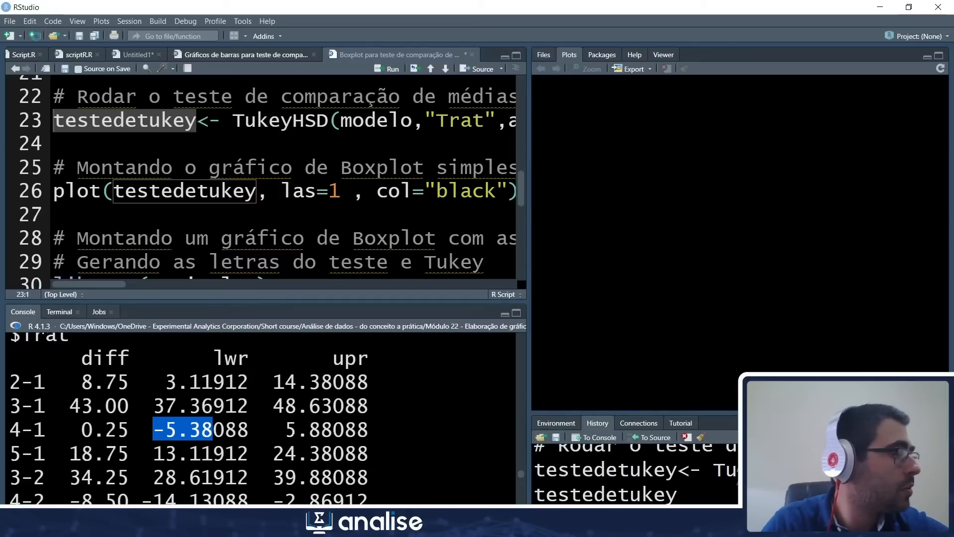
pyautogui.moveTo(286, 429); pyautogui.dragTo(333, 429)
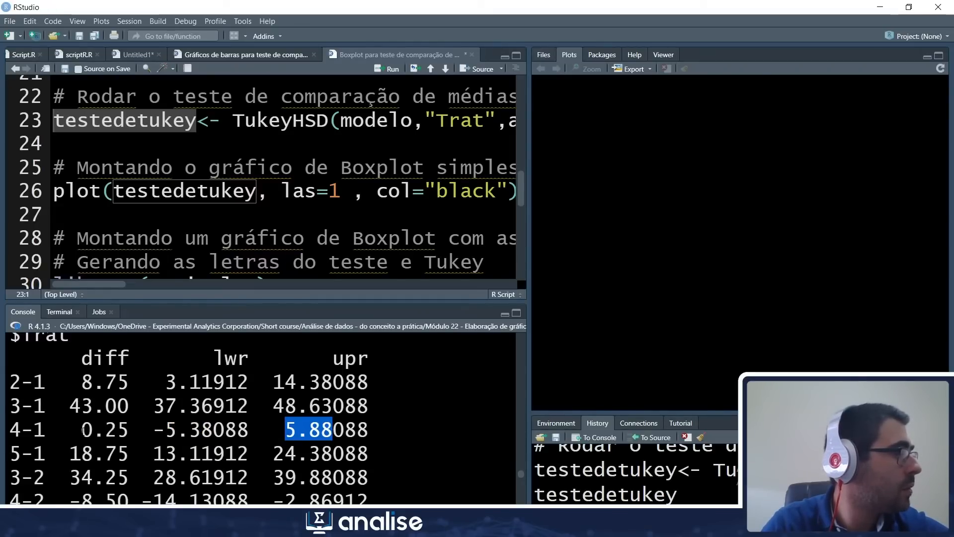
pyautogui.moveTo(82, 429); pyautogui.dragTo(119, 431)
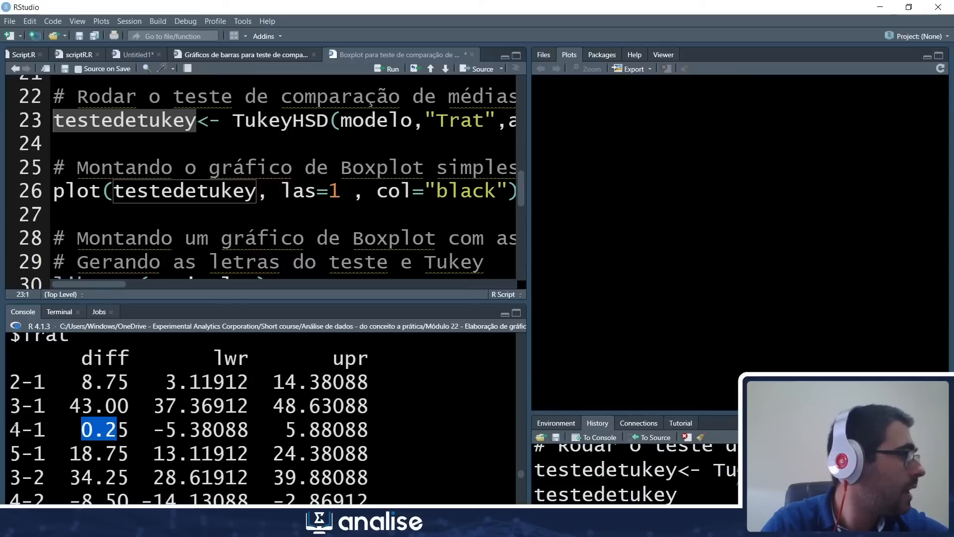
pyautogui.click(215, 428)
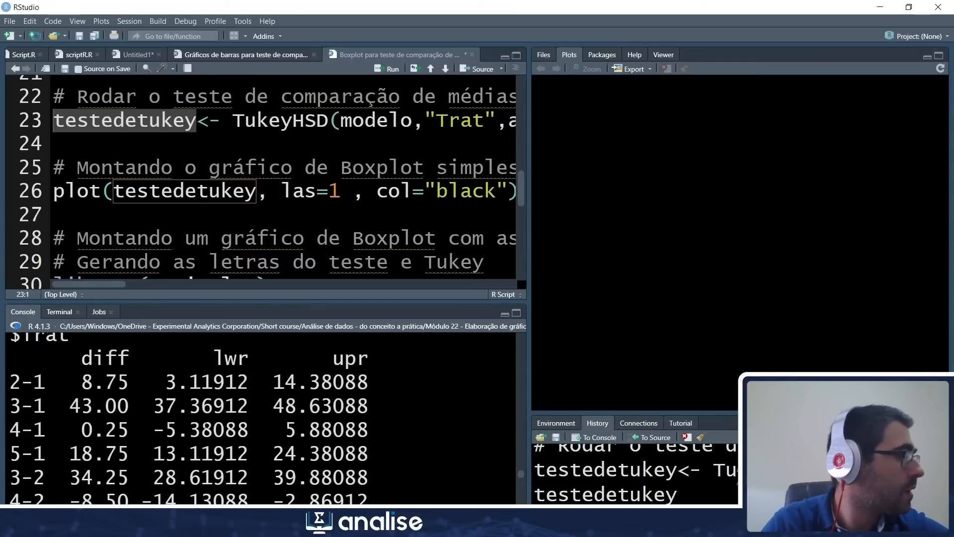
pyautogui.scroll(-2, 215, 428)
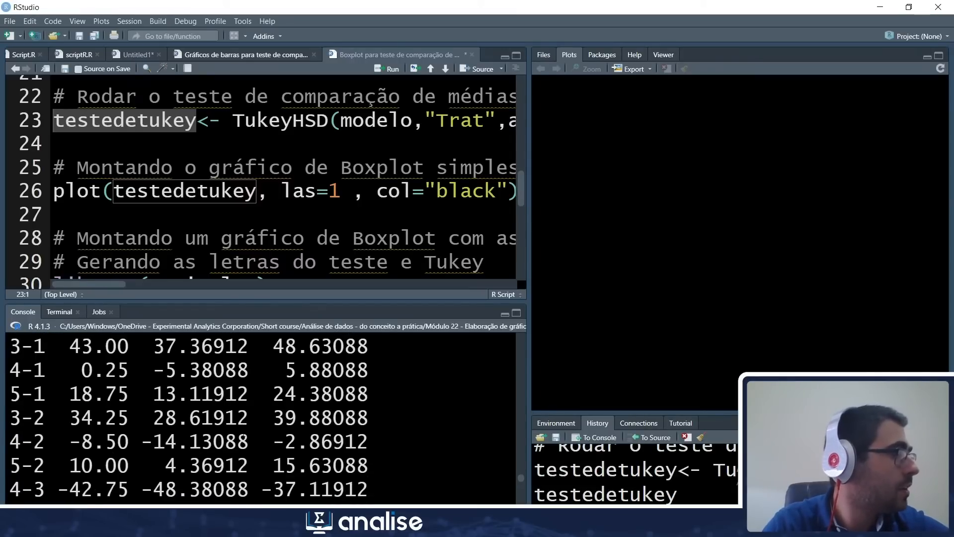
pyautogui.scroll(-1, 260, 419)
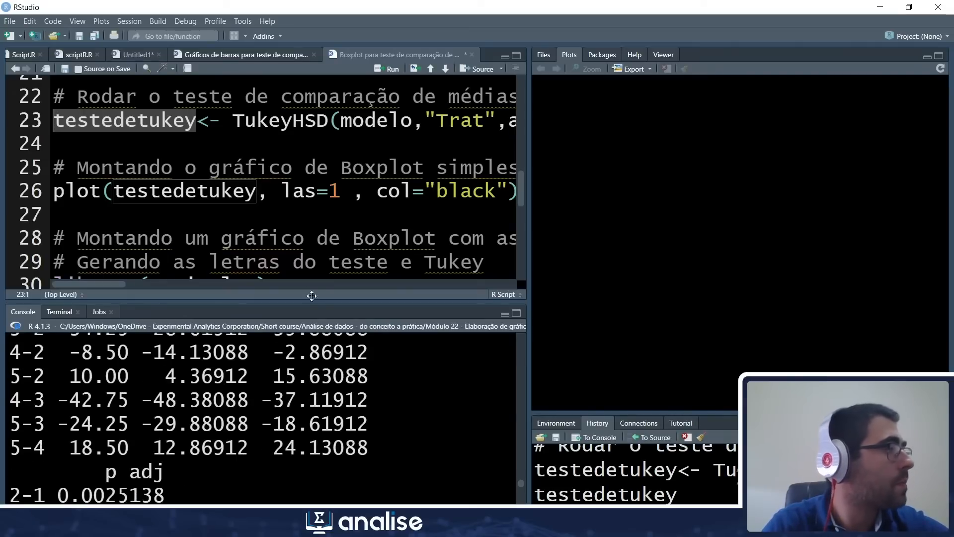
# Step: Plot the Tukey confidence intervals by running line 26, plot(testedetukey, las=1 , col="black")
pyautogui.click(269, 191)
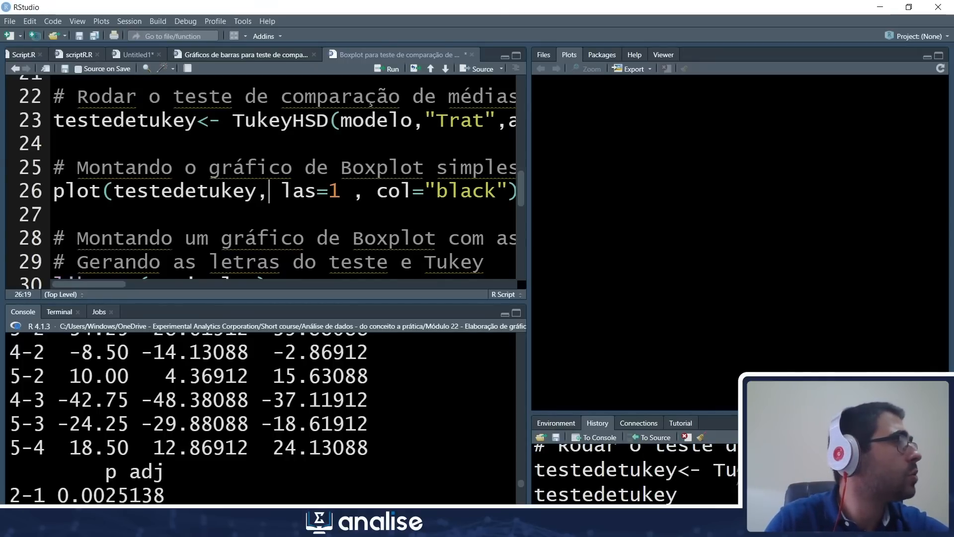
pyautogui.moveTo(114, 190); pyautogui.dragTo(256, 191)
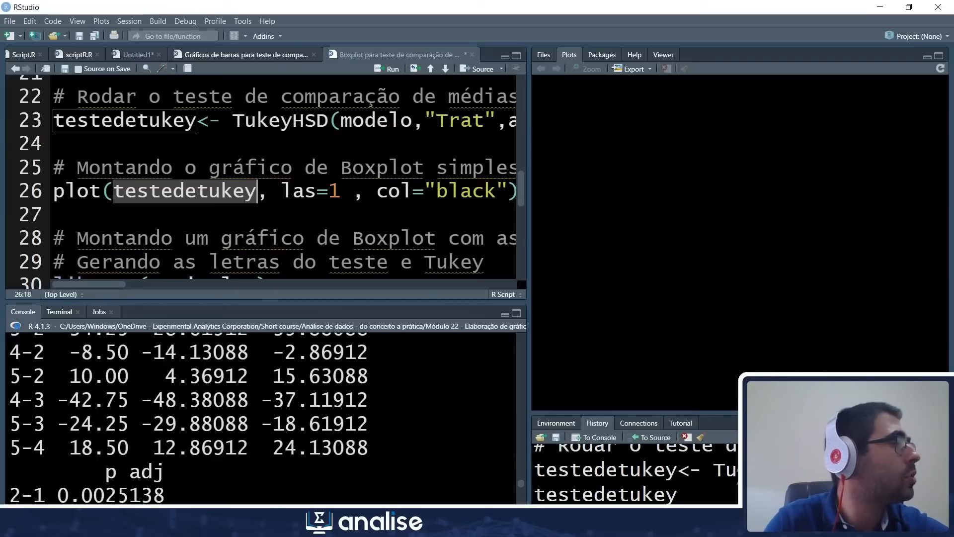
pyautogui.moveTo(282, 190); pyautogui.dragTo(317, 193)
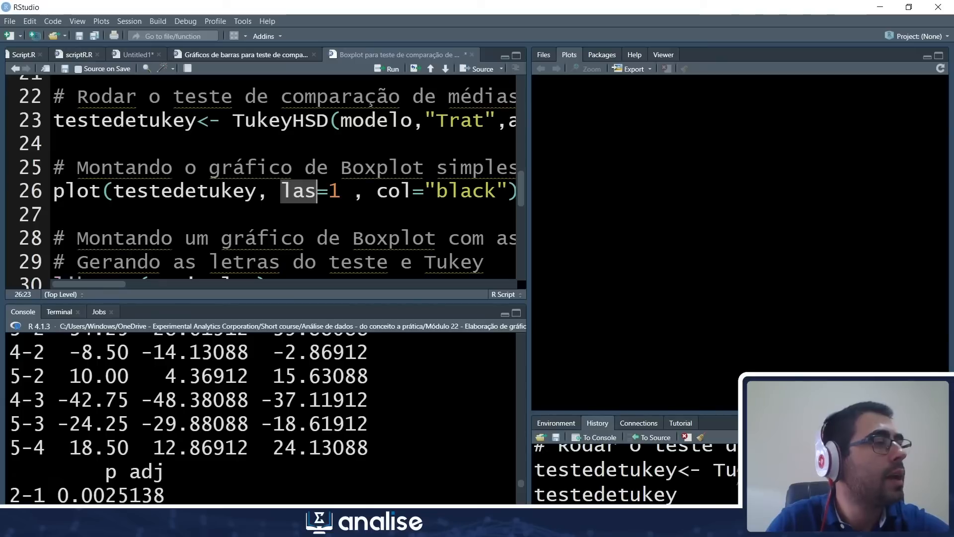
pyautogui.click(437, 192)
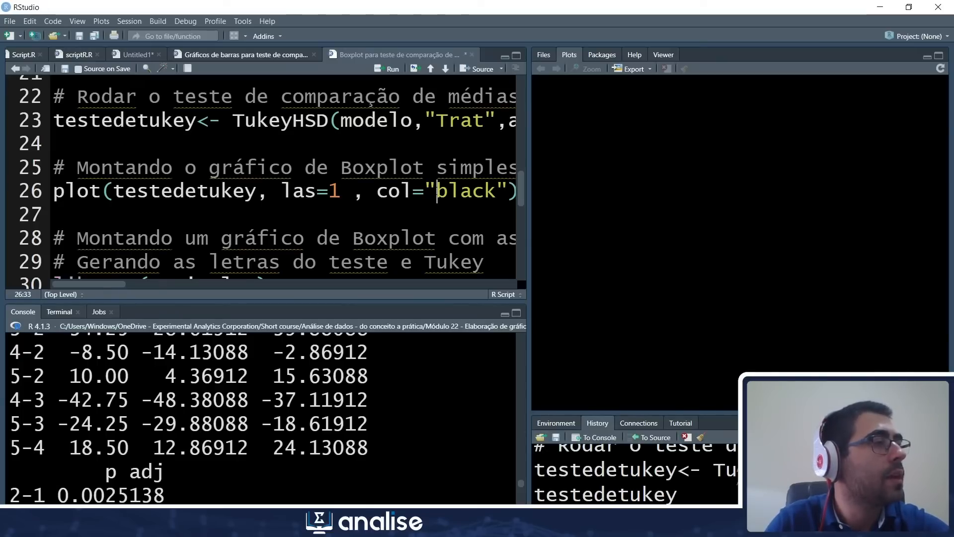
pyautogui.click(389, 192)
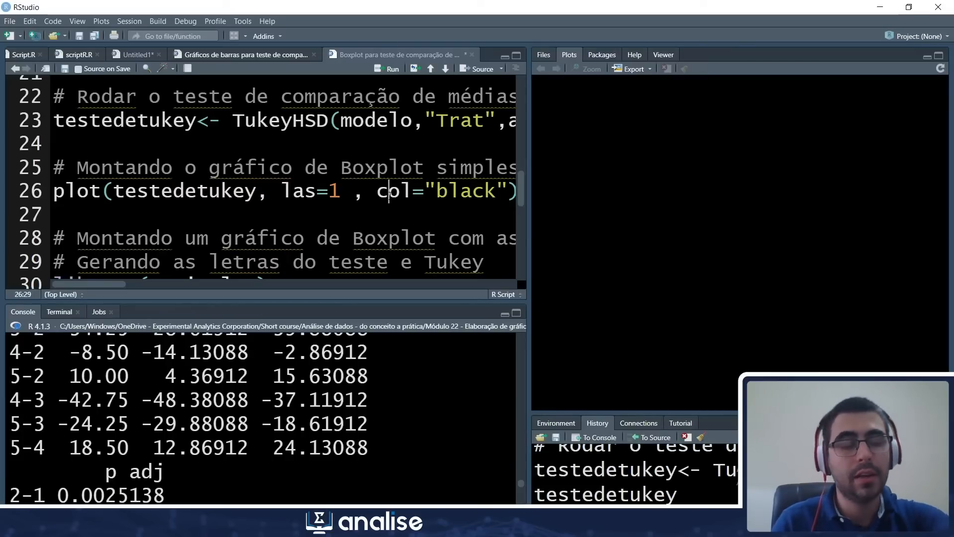
pyautogui.hotkey('ctrl', 'Return')
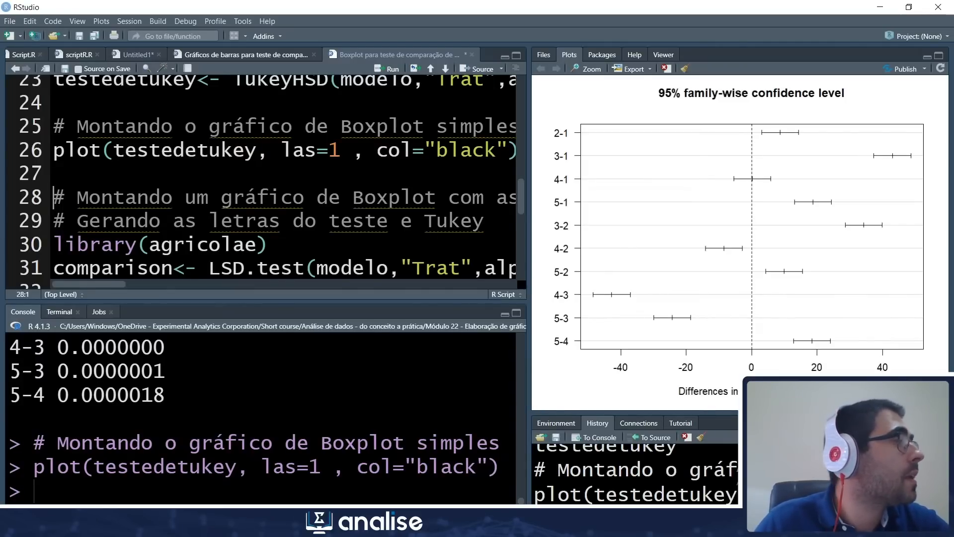
# Step: Load the agricolae package by running library(agricolae) on line 30
pyautogui.scroll(-2, 271, 182)
pyautogui.click(271, 185)
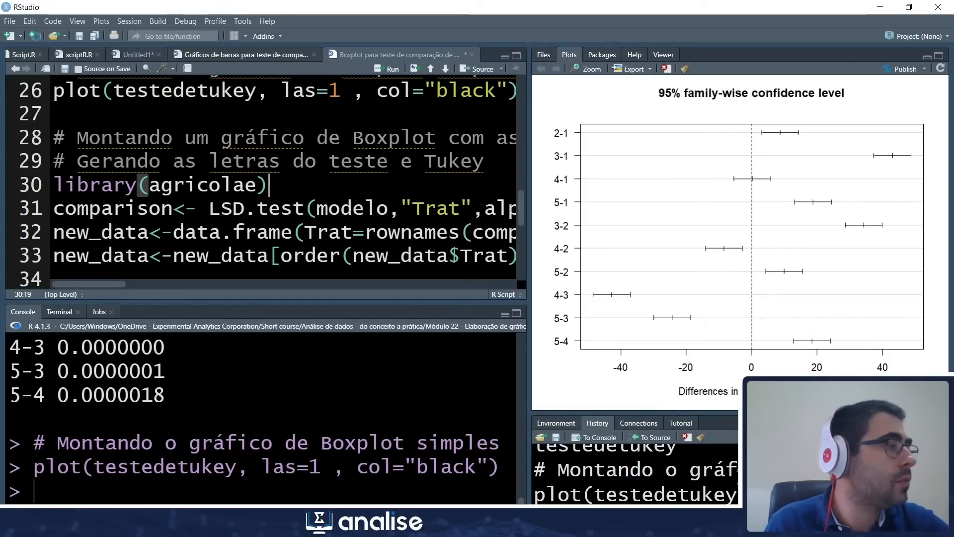
pyautogui.hotkey('ctrl', 'Return')
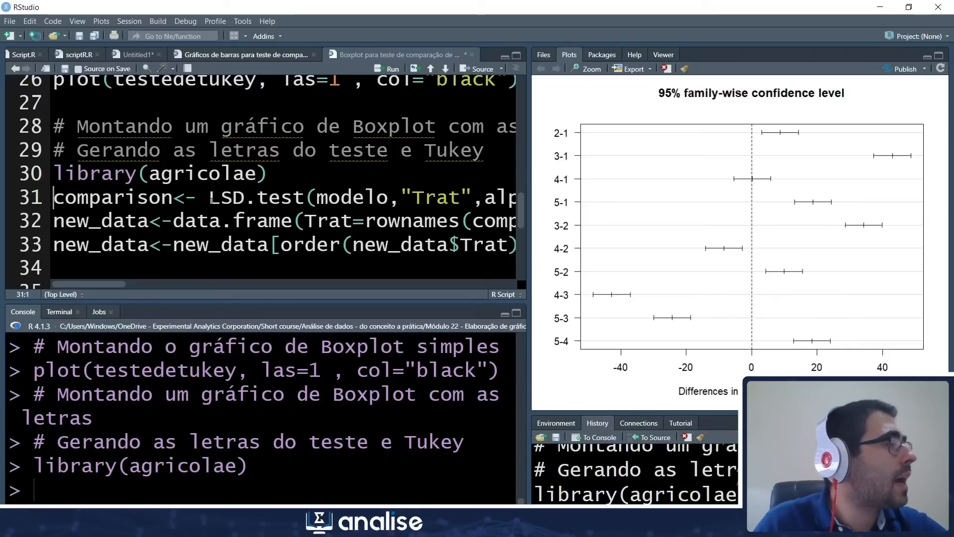
# Step: Review the LSD.test arguments and run line 31 to store the test of modelo on "Trat" with alpha=0.05 and group=TRUE in comparison
pyautogui.moveTo(209, 199); pyautogui.dragTo(304, 196)
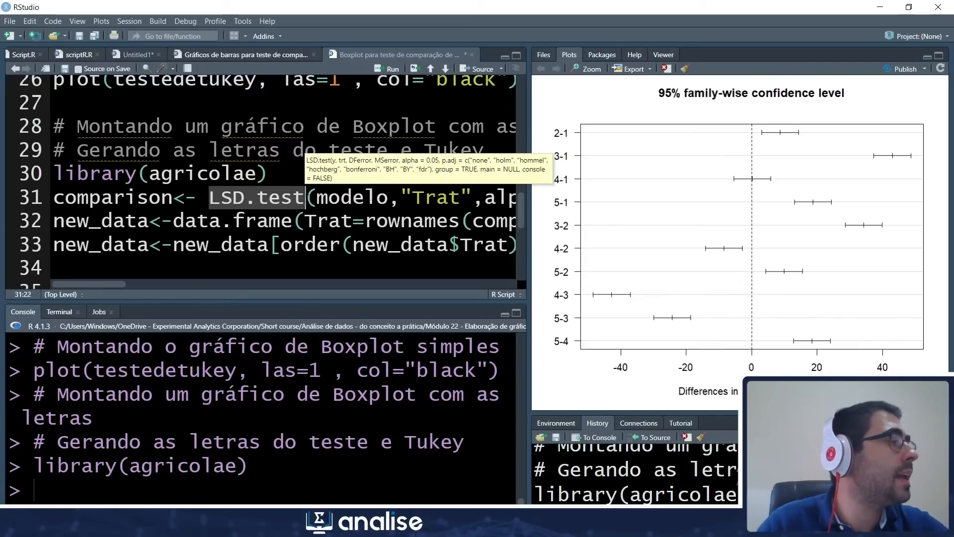
pyautogui.click(245, 246)
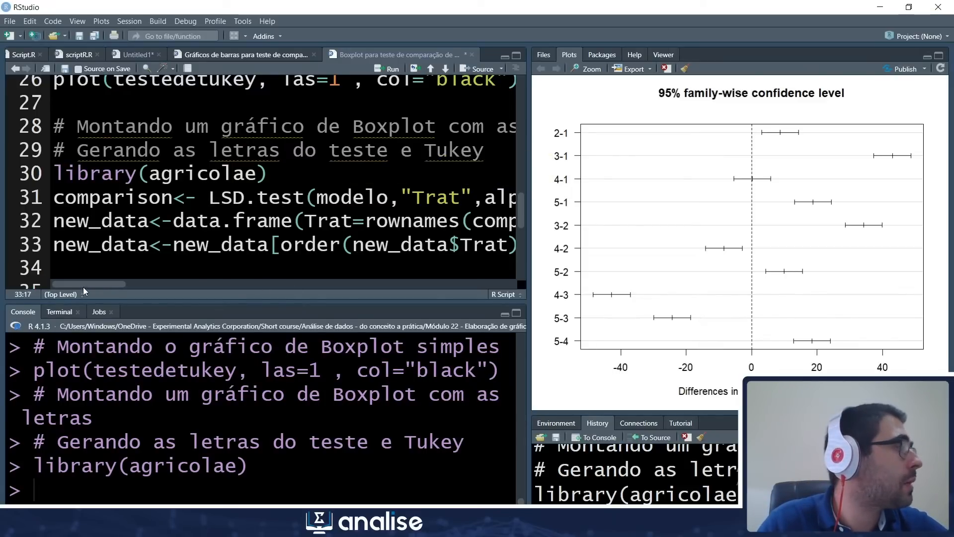
pyautogui.moveTo(88, 283); pyautogui.dragTo(124, 284)
pyautogui.moveTo(116, 201); pyautogui.dragTo(181, 200)
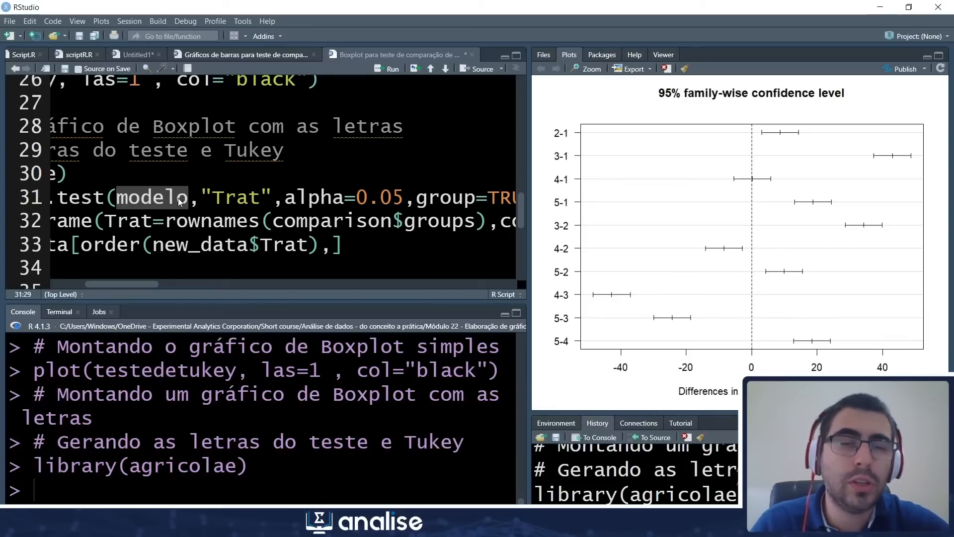
pyautogui.moveTo(213, 201); pyautogui.dragTo(261, 201)
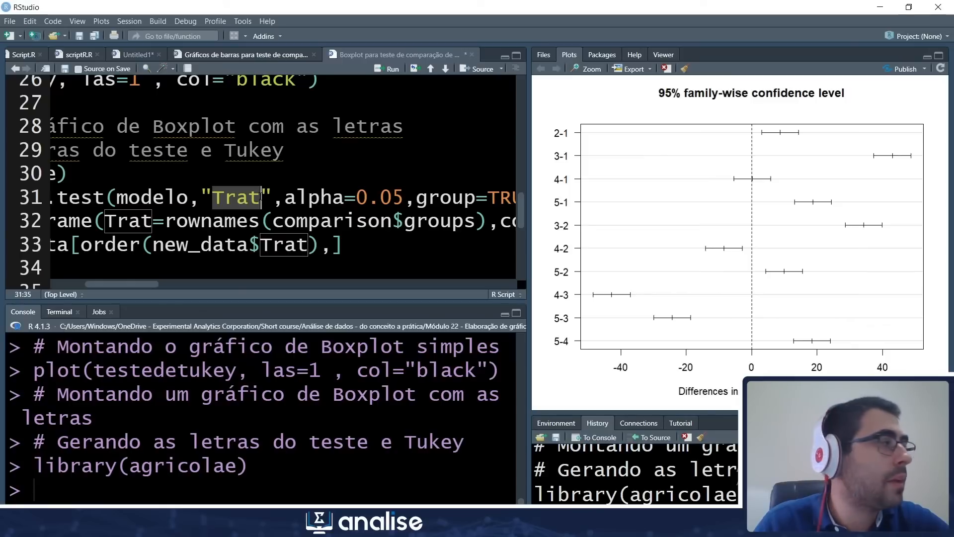
pyautogui.moveTo(135, 283); pyautogui.dragTo(161, 284)
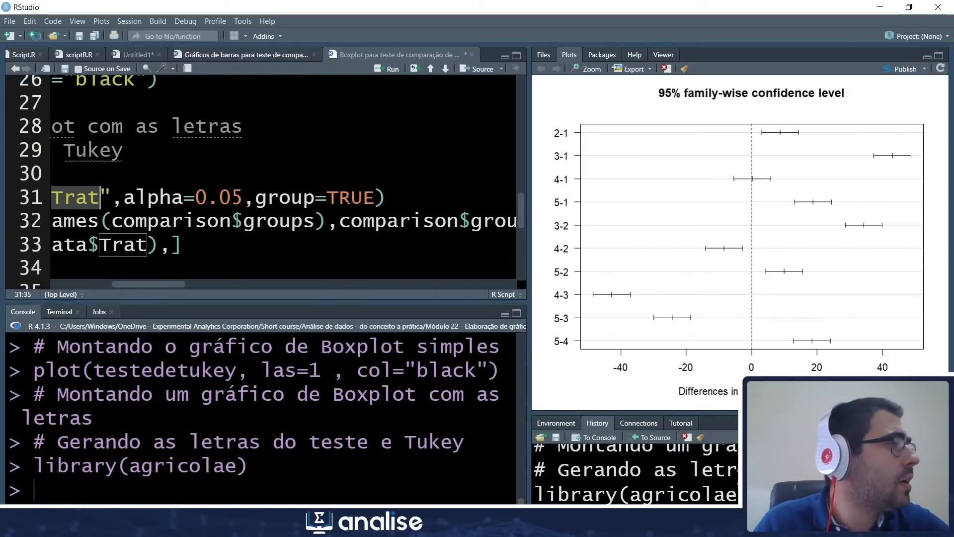
pyautogui.moveTo(172, 286); pyautogui.dragTo(82, 284)
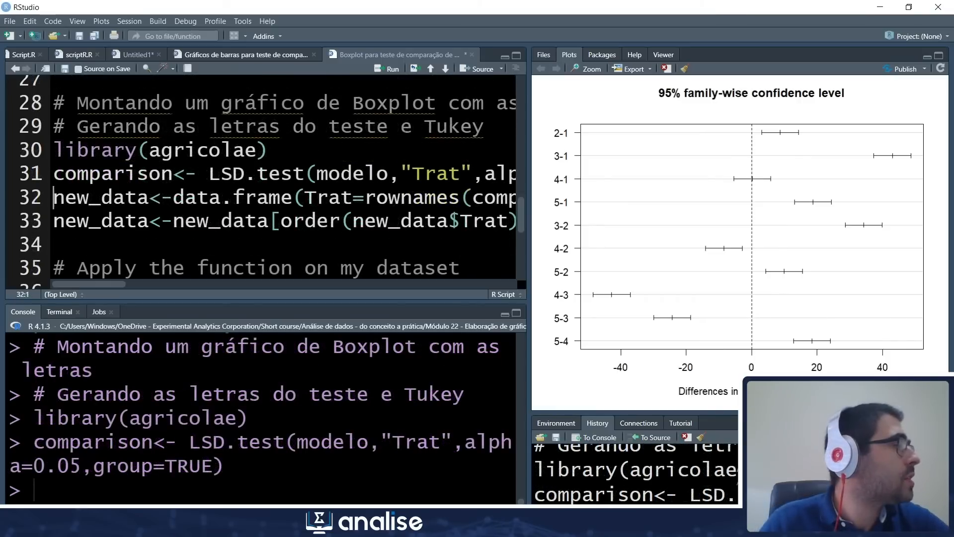
# Step: Print the comparison object in the console and review its output from the statistics to the groups table
pyautogui.moveTo(172, 174); pyautogui.dragTo(26, 181)
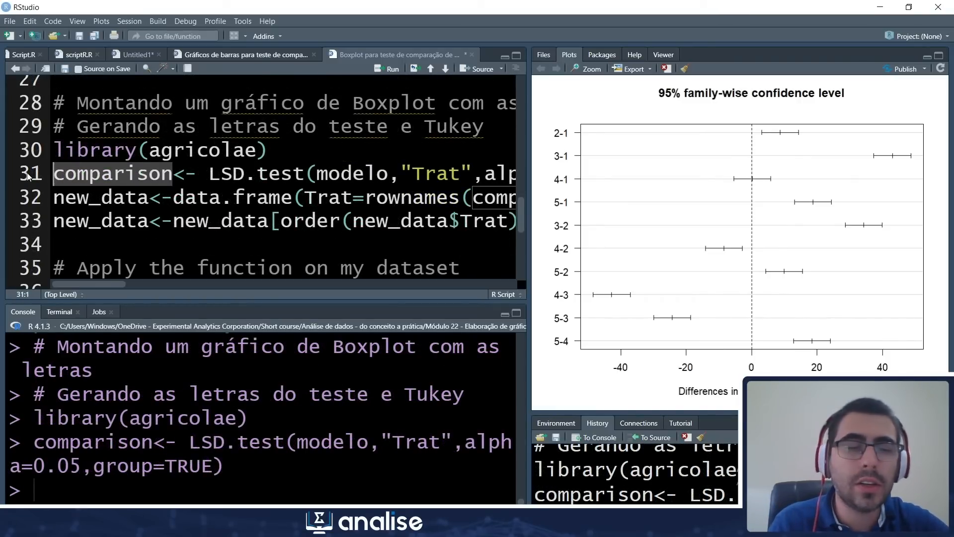
pyautogui.hotkey('ctrl', 'Return')
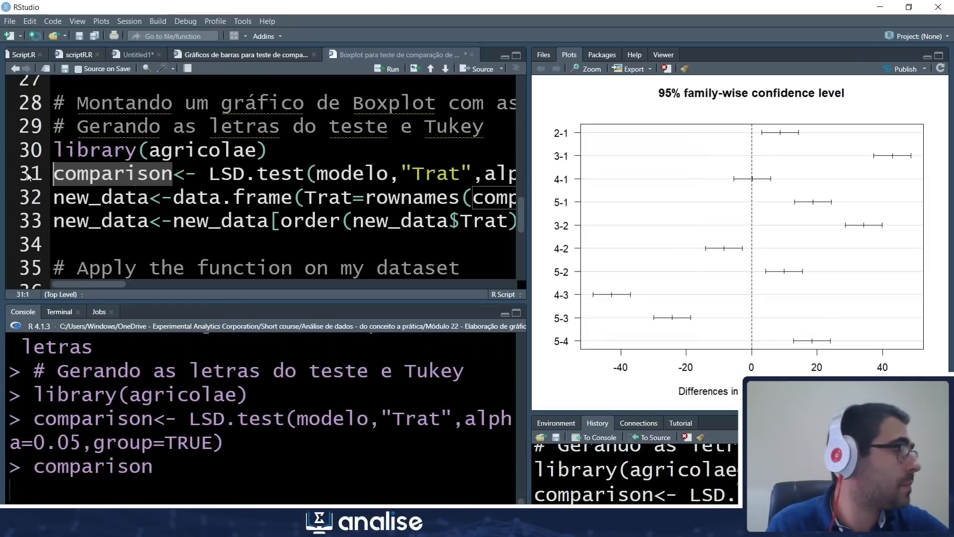
pyautogui.scroll(3, 249, 412)
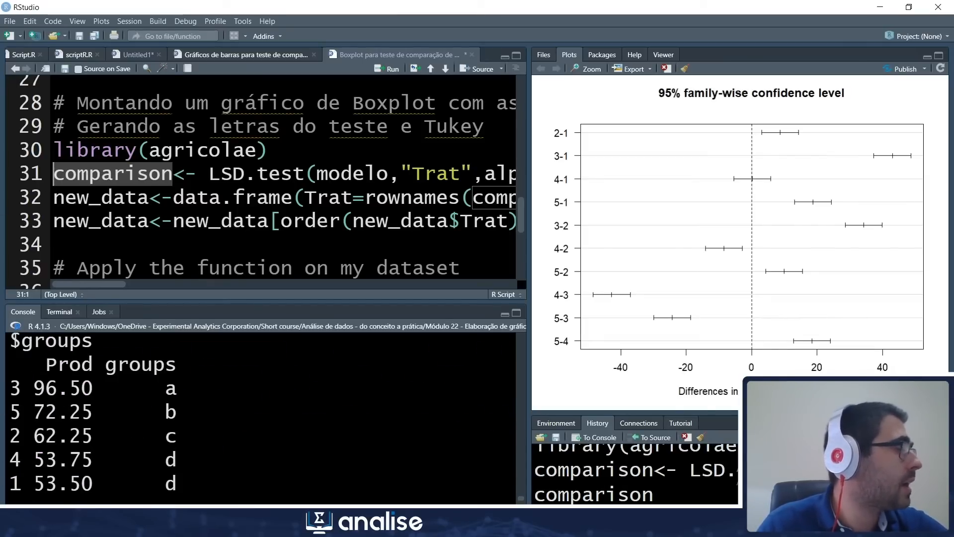
pyautogui.scroll(4, 248, 412)
pyautogui.scroll(15, 248, 413)
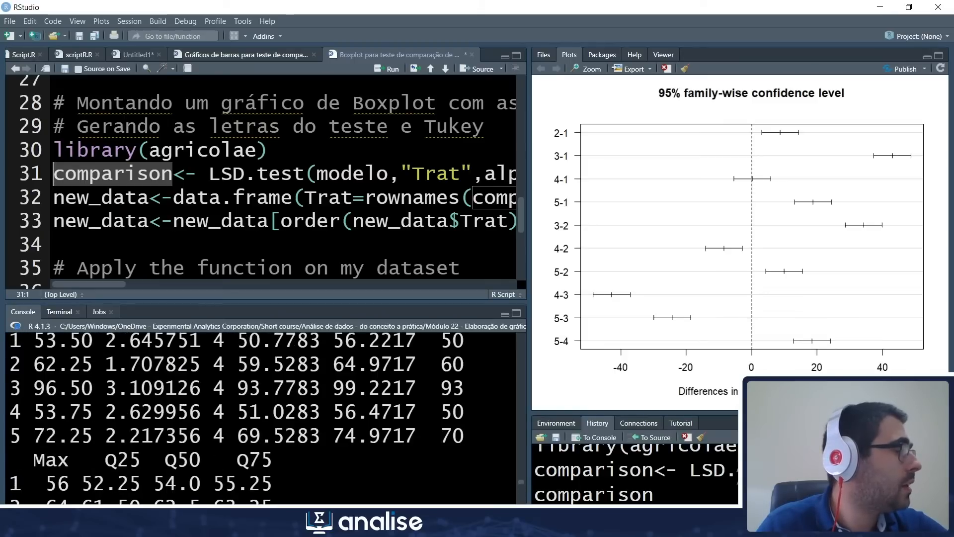
pyautogui.scroll(5, 249, 412)
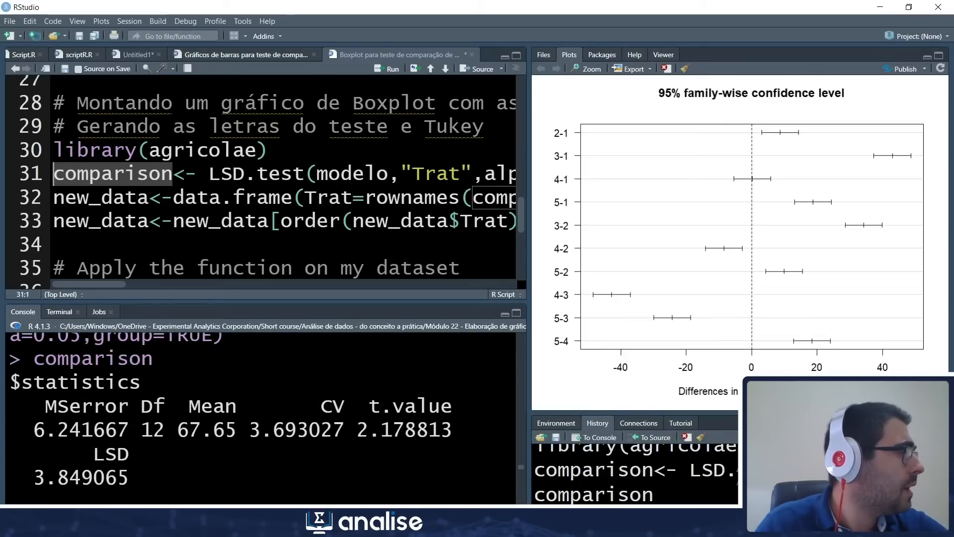
pyautogui.scroll(-4, 248, 413)
pyautogui.scroll(-8, 248, 413)
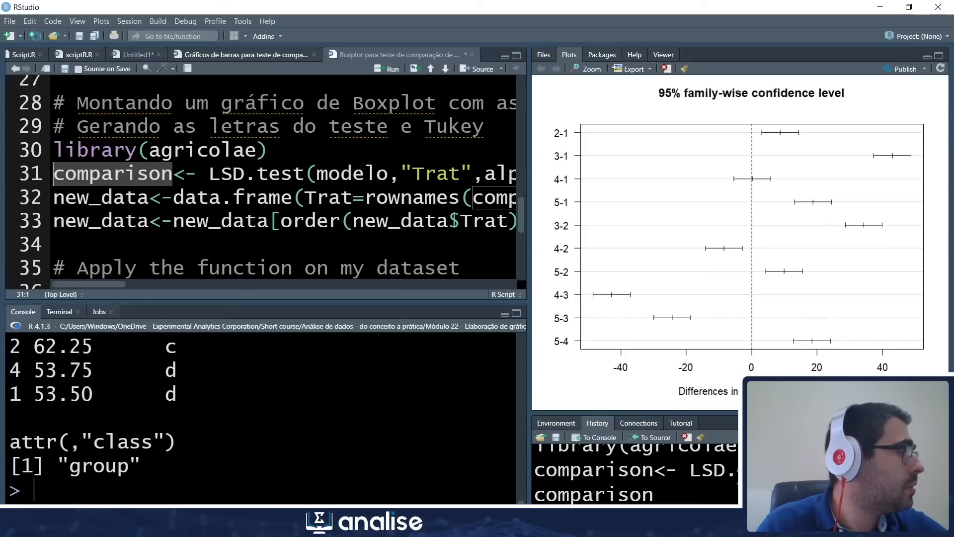
pyautogui.scroll(2, 248, 412)
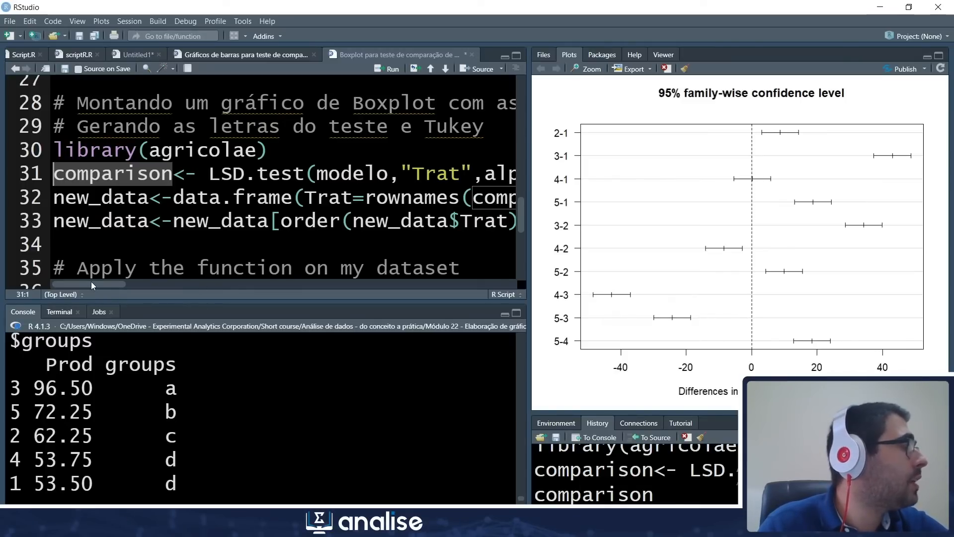
# Step: Run line 32 to build the new_data data frame from rownames(comparison$groups) as Trat plus comparison$groups, and print it in the console
pyautogui.moveTo(94, 282); pyautogui.dragTo(124, 287)
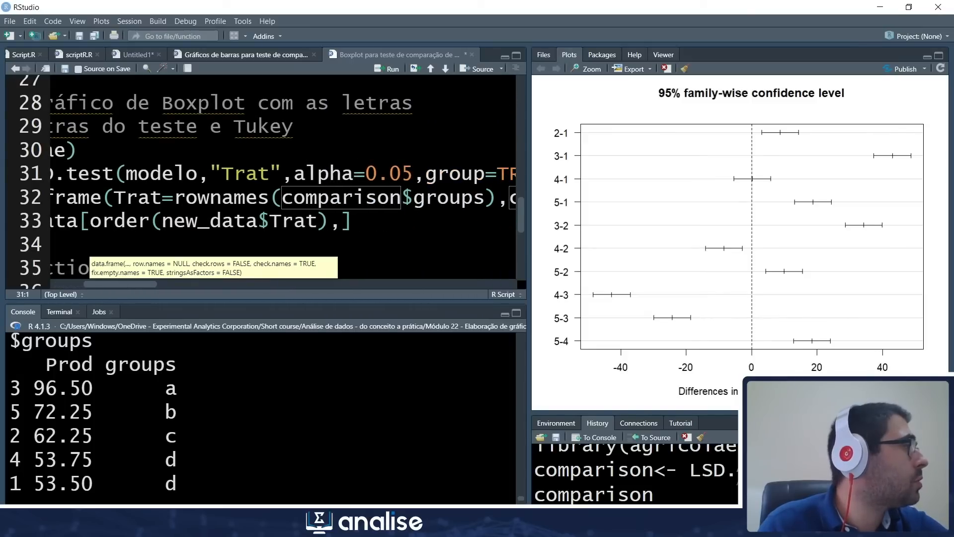
pyautogui.moveTo(174, 197); pyautogui.dragTo(499, 197)
pyautogui.scroll(1, 260, 418)
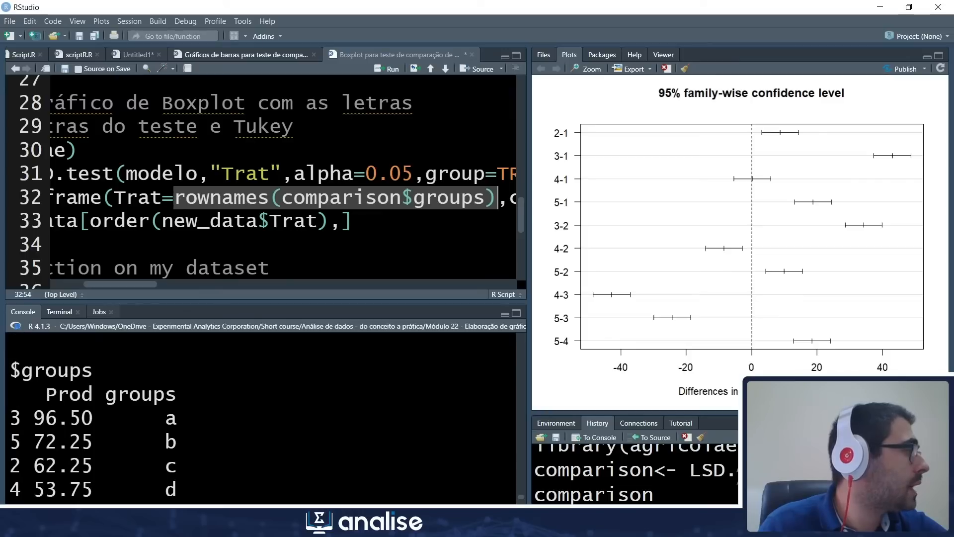
pyautogui.scroll(-1, 94, 414)
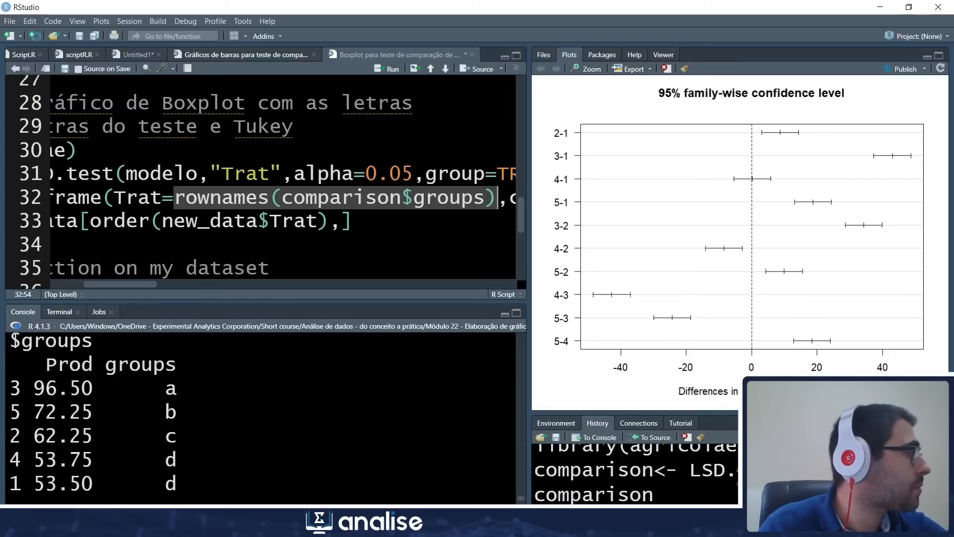
pyautogui.moveTo(137, 283); pyautogui.dragTo(200, 284)
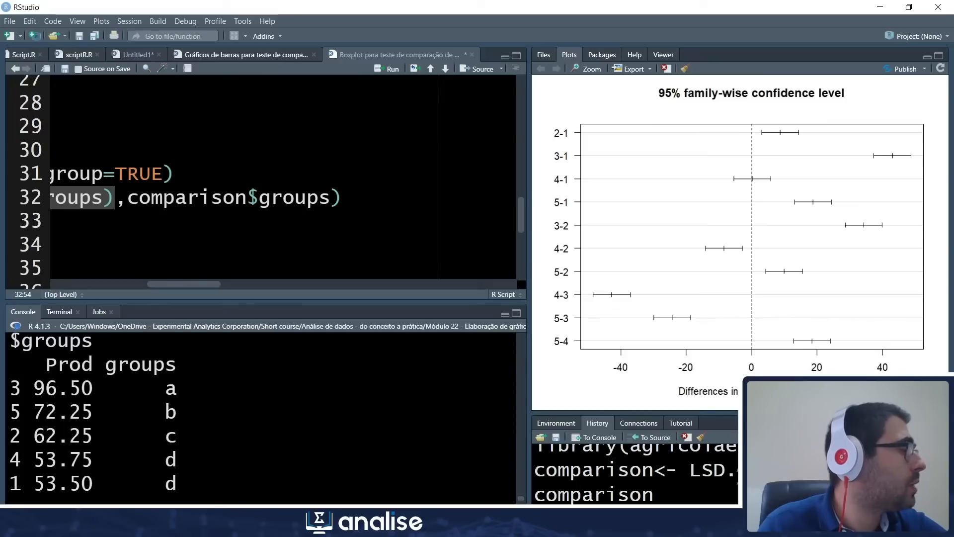
pyautogui.moveTo(178, 287); pyautogui.dragTo(43, 283)
pyautogui.click(113, 197)
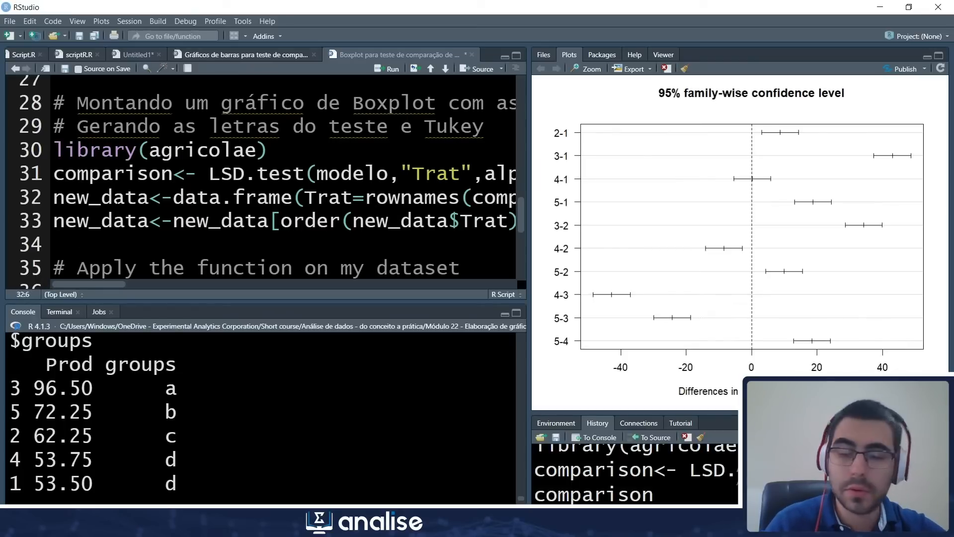
pyautogui.hotkey('ctrl', 'Return')
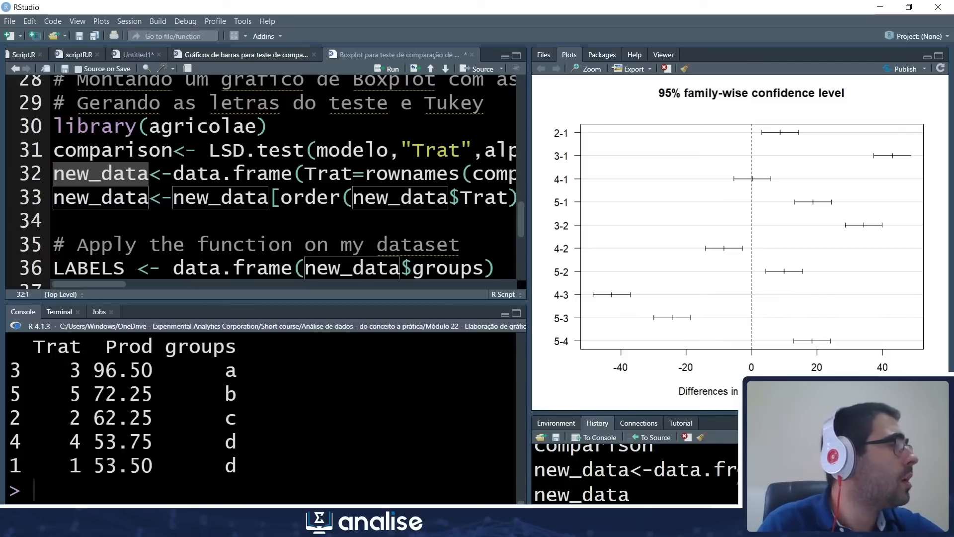
# Step: Order new_data by its Trat column by running line 33, and print the reordered table in the console
pyautogui.moveTo(97, 284); pyautogui.dragTo(117, 285)
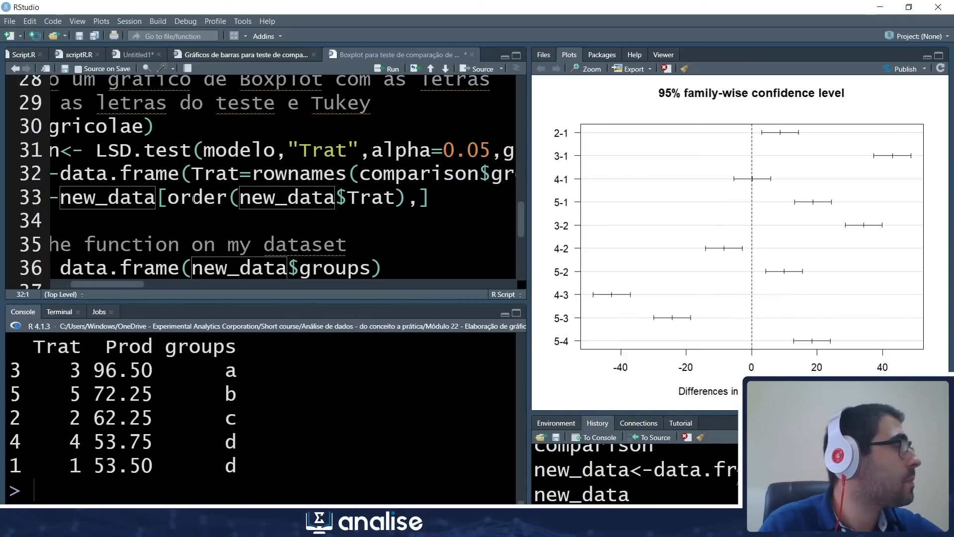
pyautogui.click(300, 198)
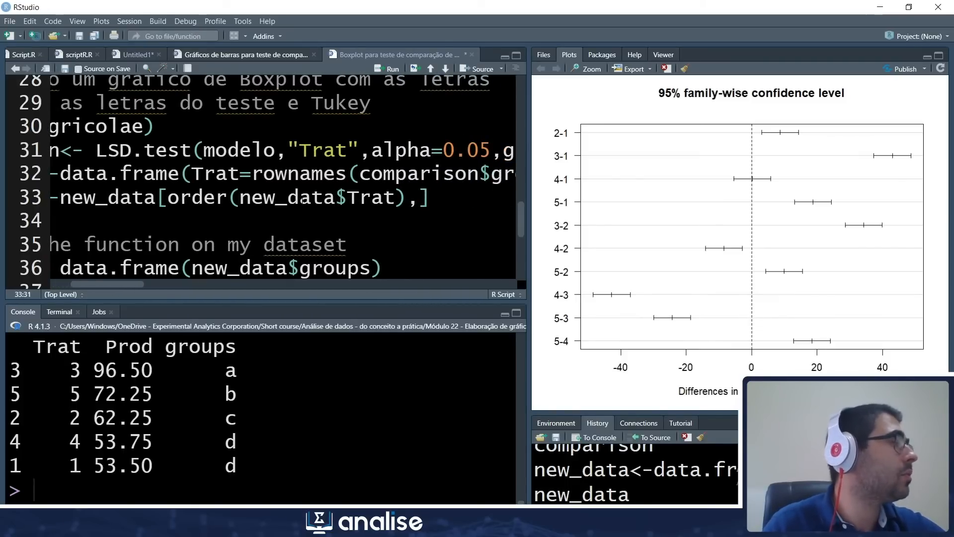
pyautogui.hotkey('ctrl', 'Return')
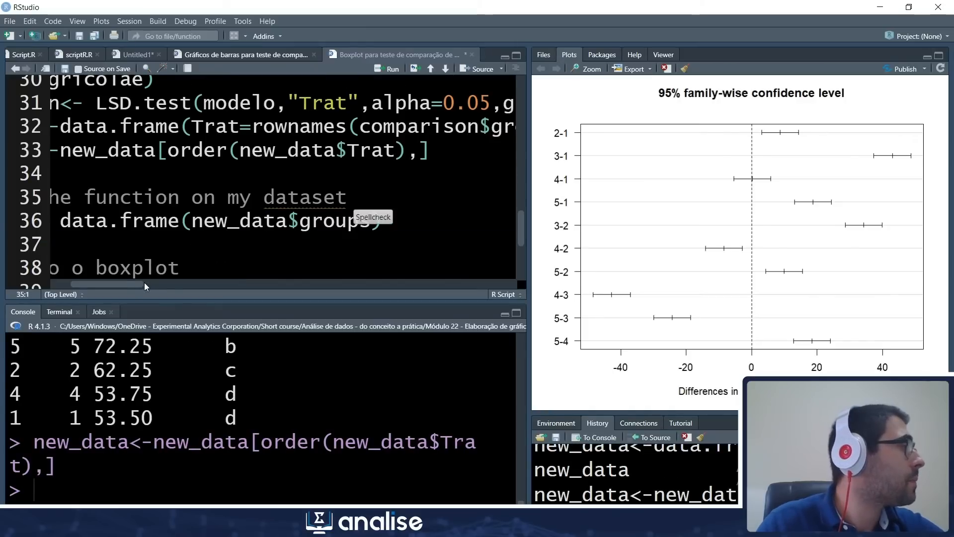
pyautogui.click(35, 160)
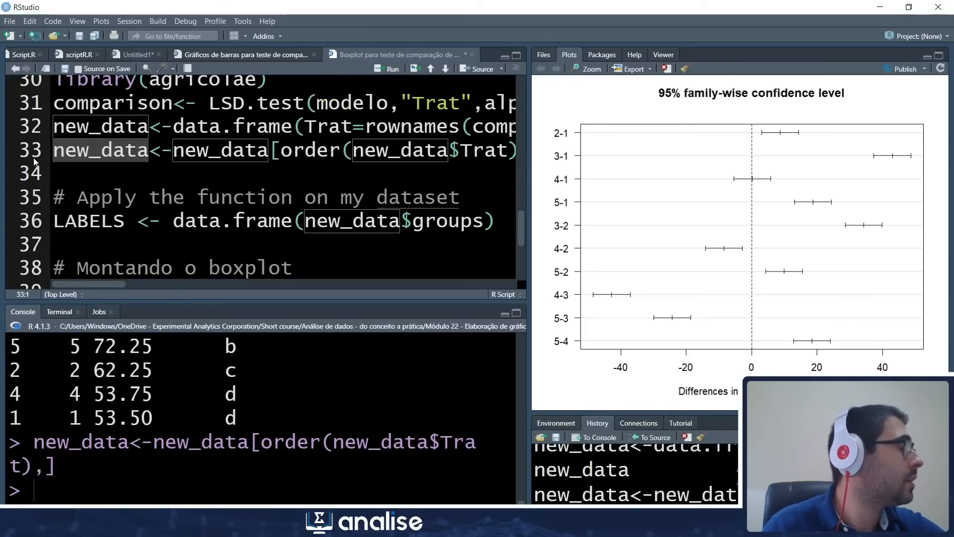
pyautogui.hotkey('ctrl', 'Return')
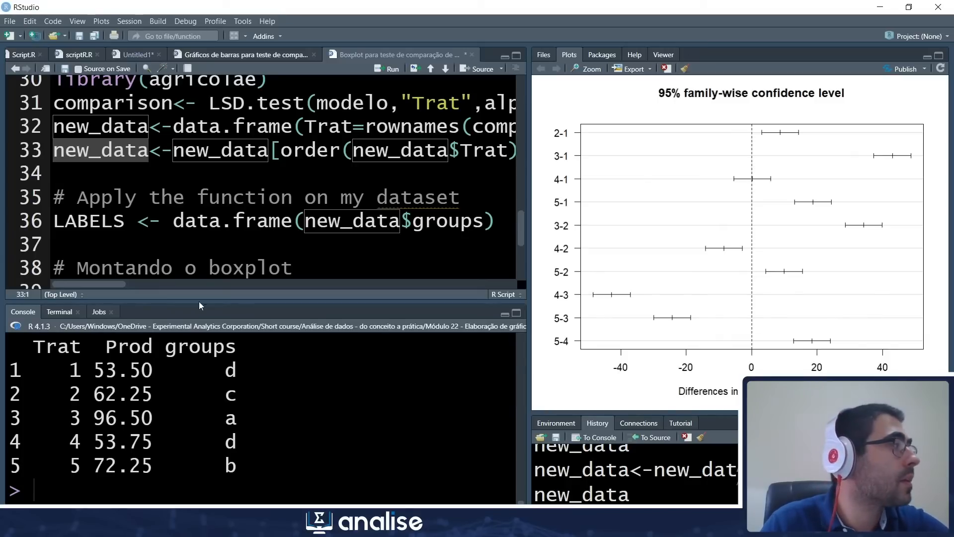
# Step: Create the LABELS data frame from new_data$groups by running line 36, and print it in the console
pyautogui.scroll(-1, 261, 179)
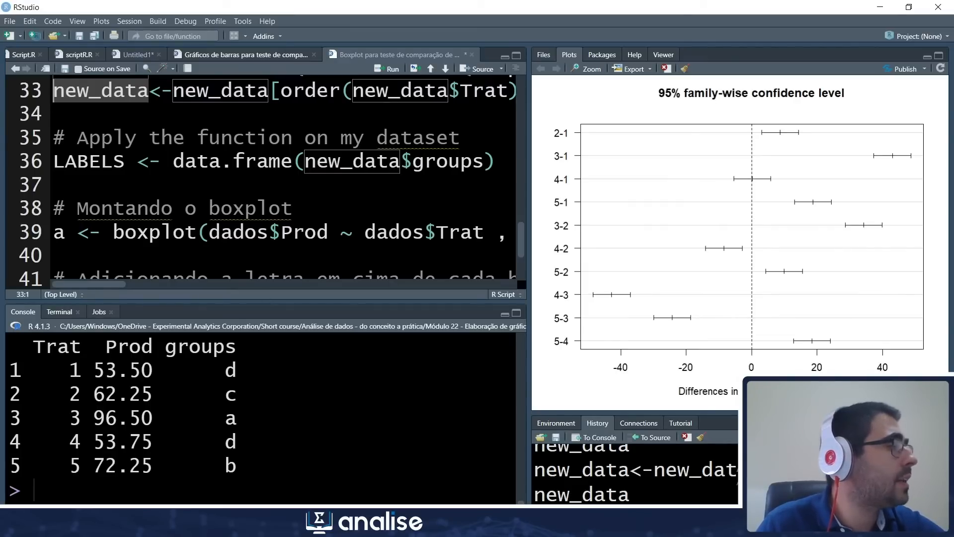
pyautogui.click(279, 162)
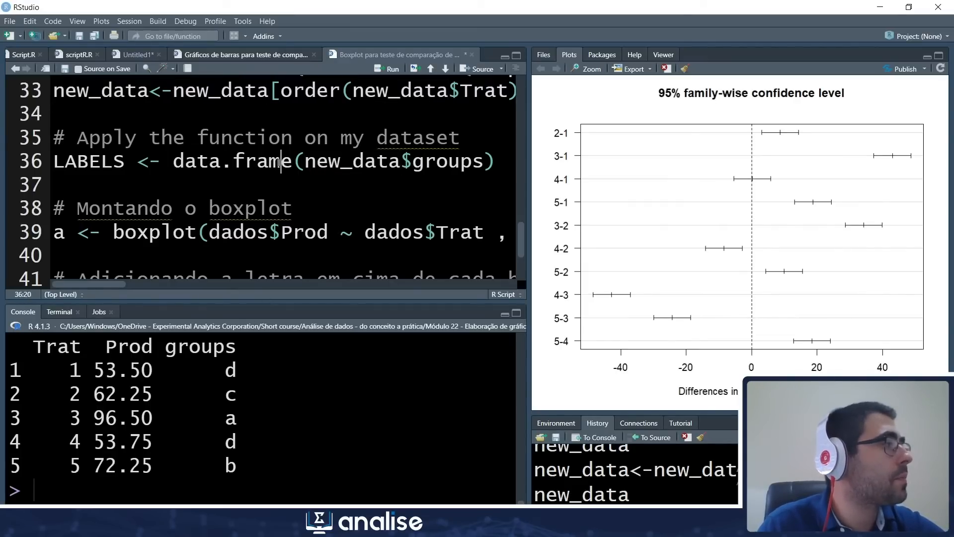
pyautogui.hotkey('ctrl', 'Return')
pyautogui.moveTo(125, 151); pyautogui.dragTo(6, 153)
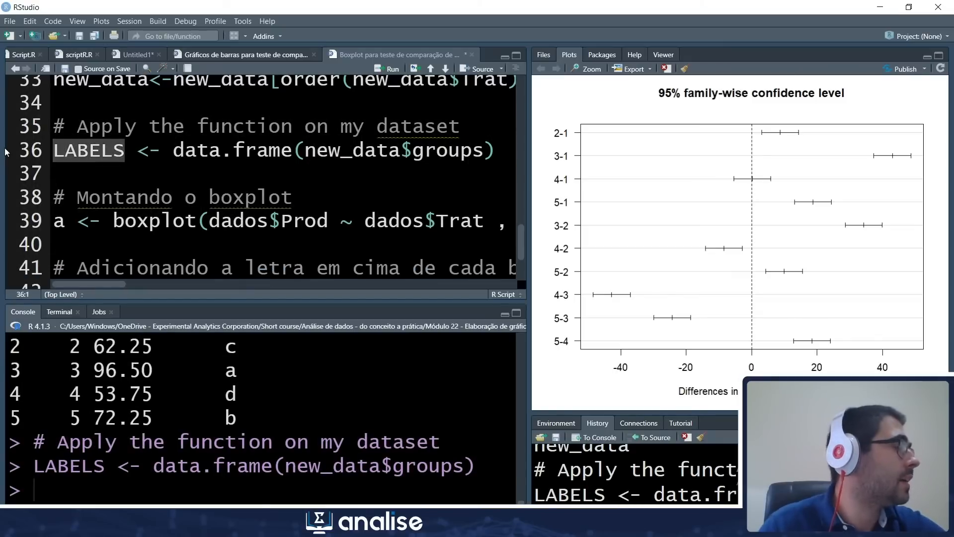
pyautogui.hotkey('ctrl', 'Return')
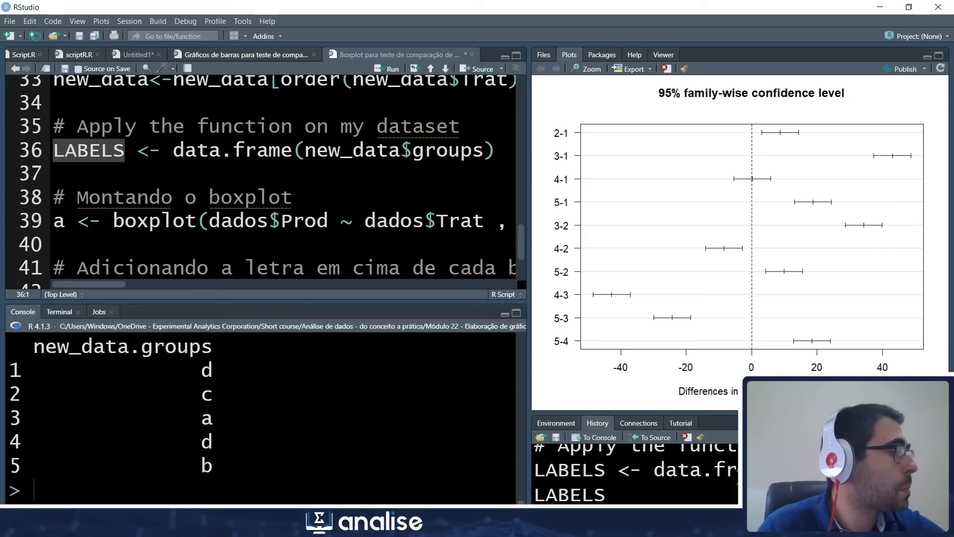
# Step: Remove the extra space before the comma after dados$Trat in the boxplot call on line 39
pyautogui.scroll(-2, 149, 138)
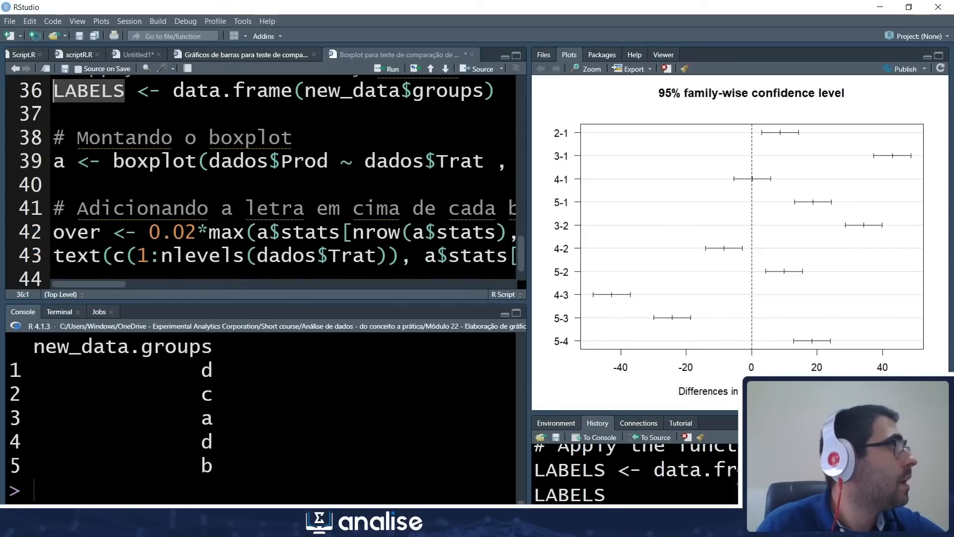
pyautogui.click(150, 137)
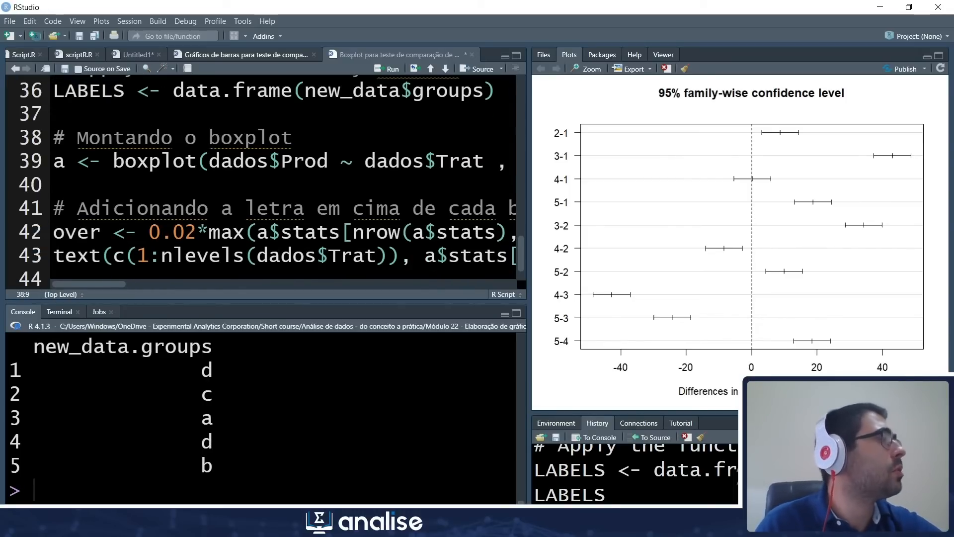
pyautogui.moveTo(53, 161); pyautogui.dragTo(113, 164)
pyautogui.click(112, 163)
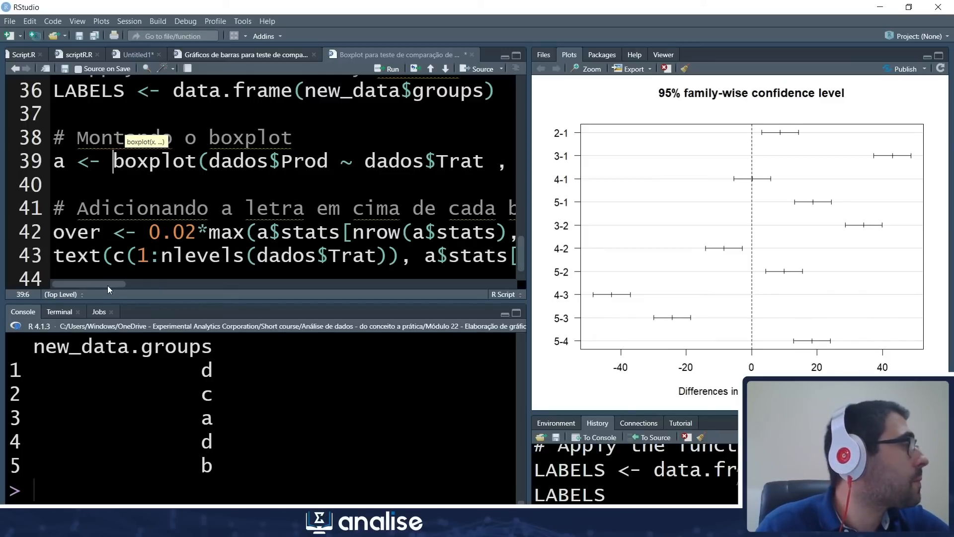
pyautogui.moveTo(108, 285); pyautogui.dragTo(129, 284)
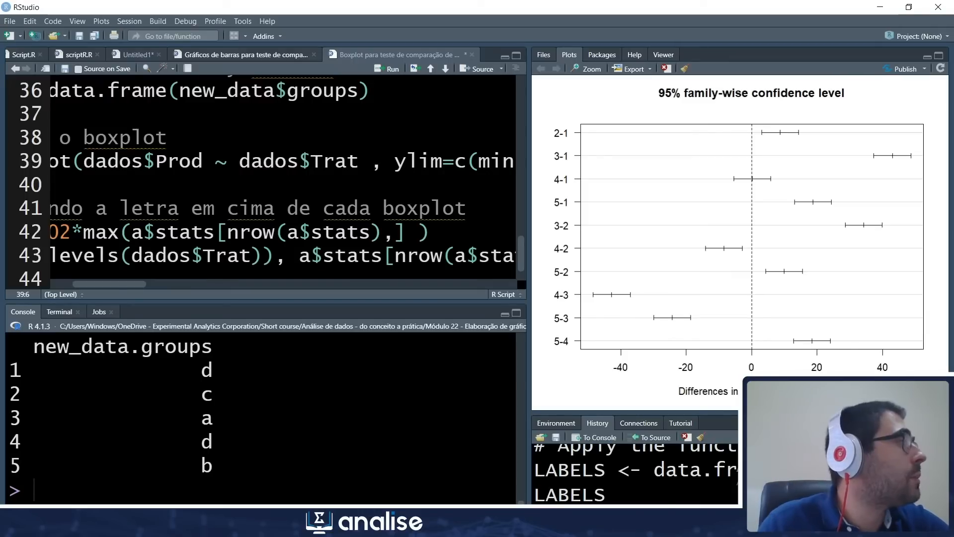
pyautogui.moveTo(202, 162); pyautogui.dragTo(96, 162)
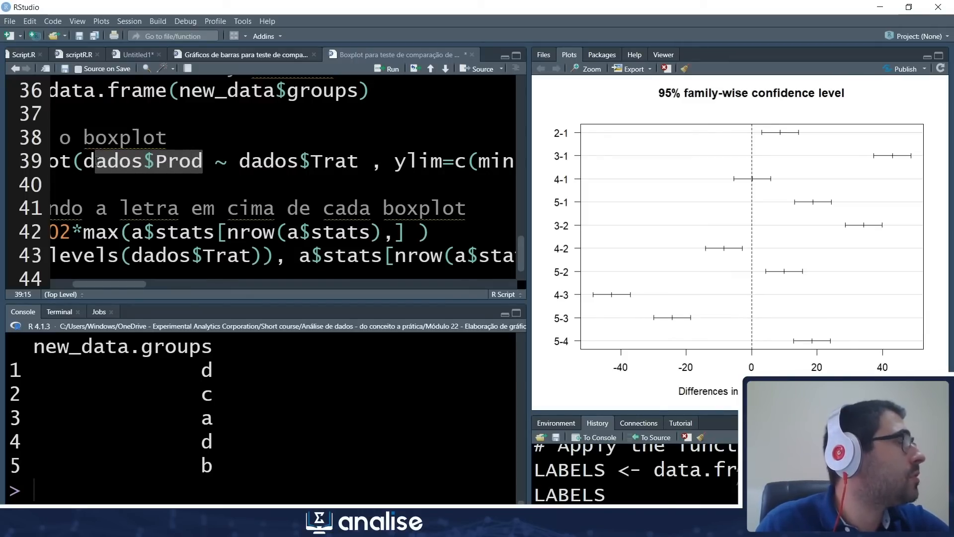
pyautogui.click(217, 162)
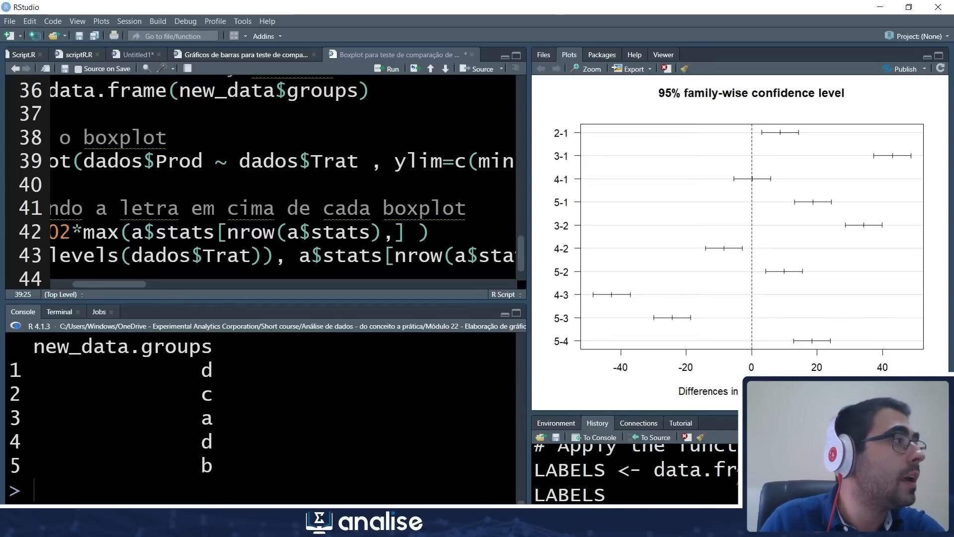
pyautogui.click(371, 162)
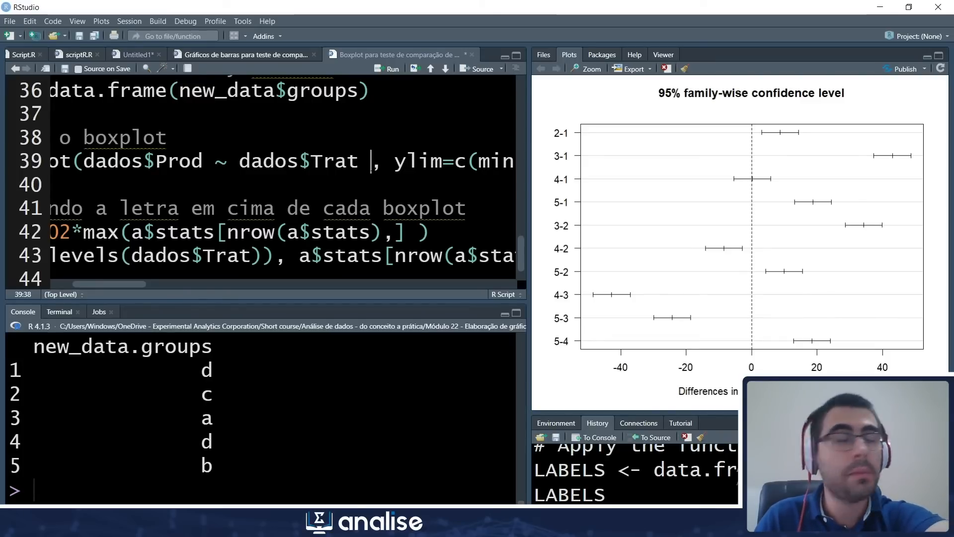
pyautogui.press('BackSpace')
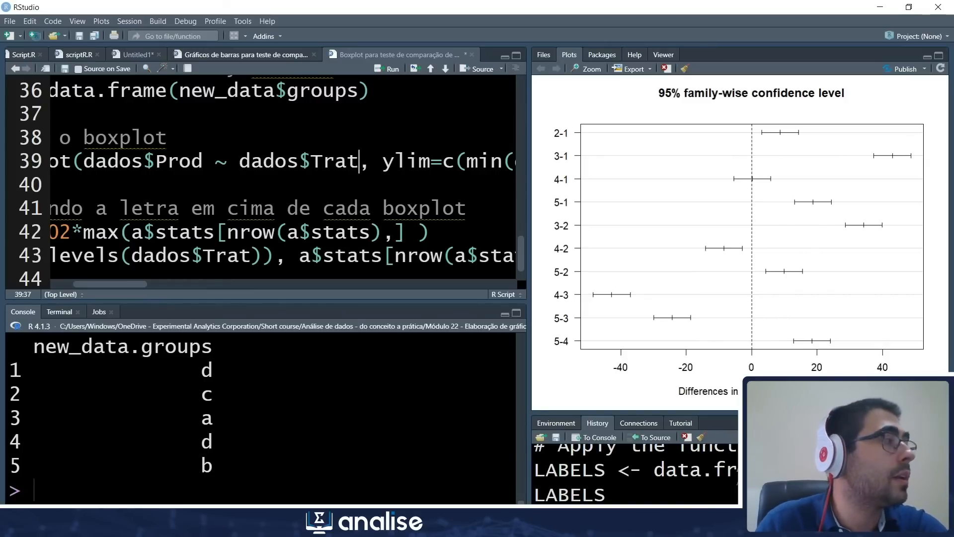
# Step: Review the remaining boxplot arguments on line 39, from ylim and col through ylab, xlab and main to las
pyautogui.moveTo(118, 284); pyautogui.dragTo(168, 286)
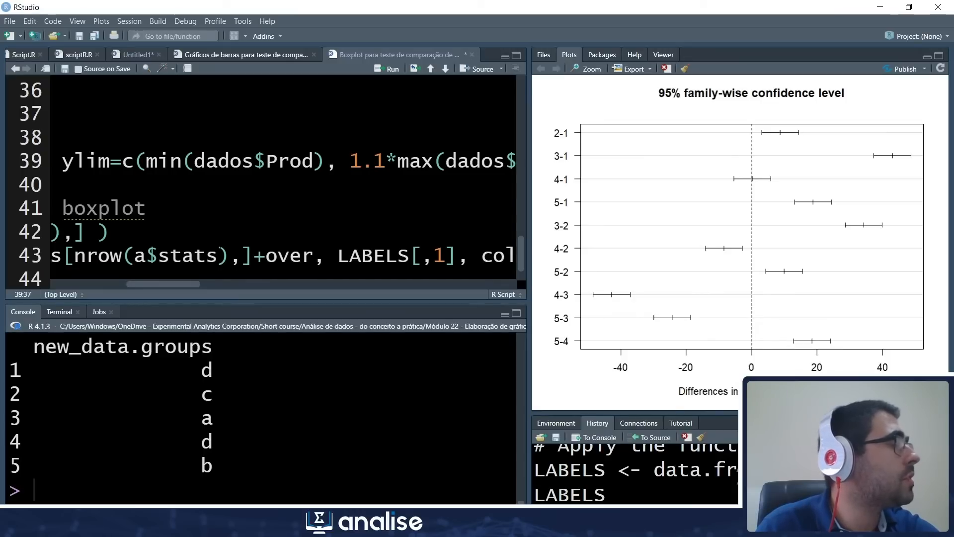
pyautogui.moveTo(169, 282); pyautogui.dragTo(204, 284)
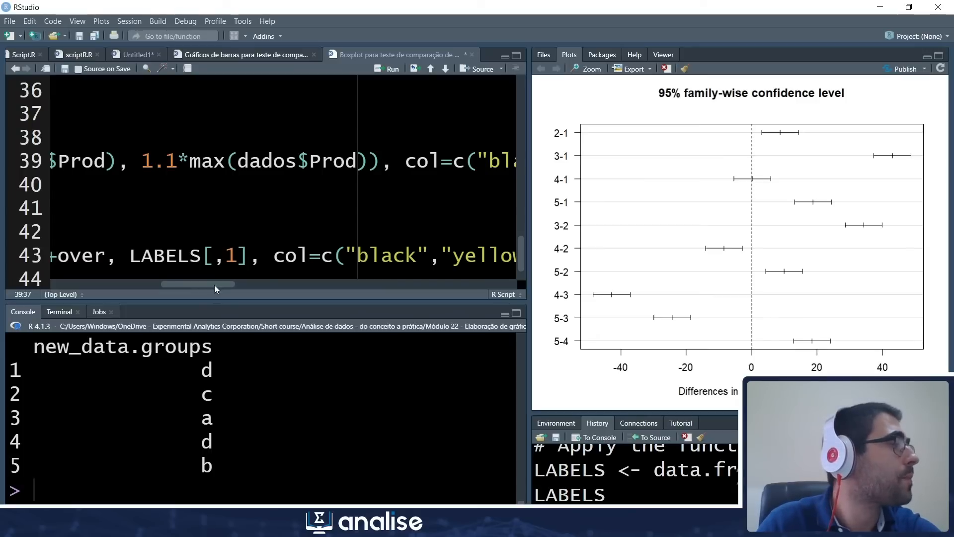
pyautogui.moveTo(211, 286); pyautogui.dragTo(260, 280)
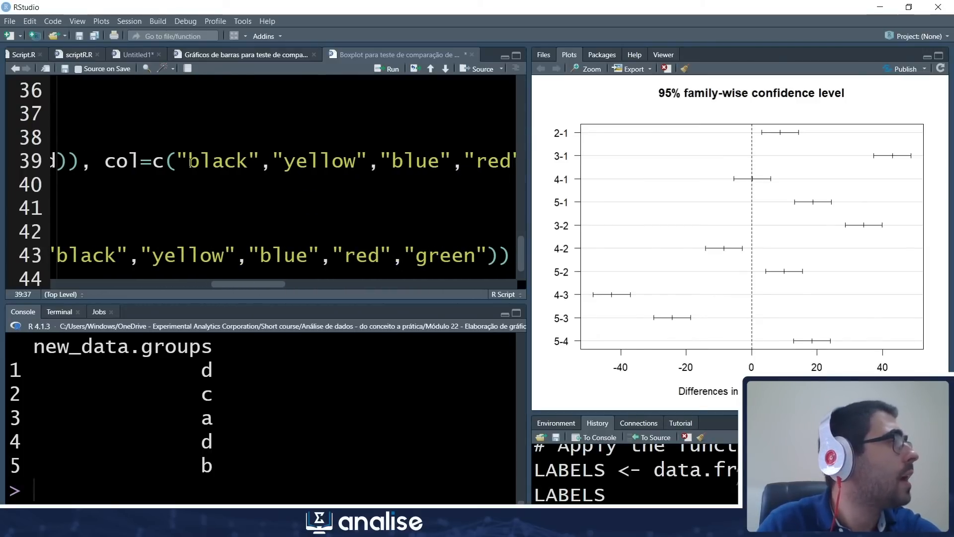
pyautogui.moveTo(244, 282); pyautogui.dragTo(258, 285)
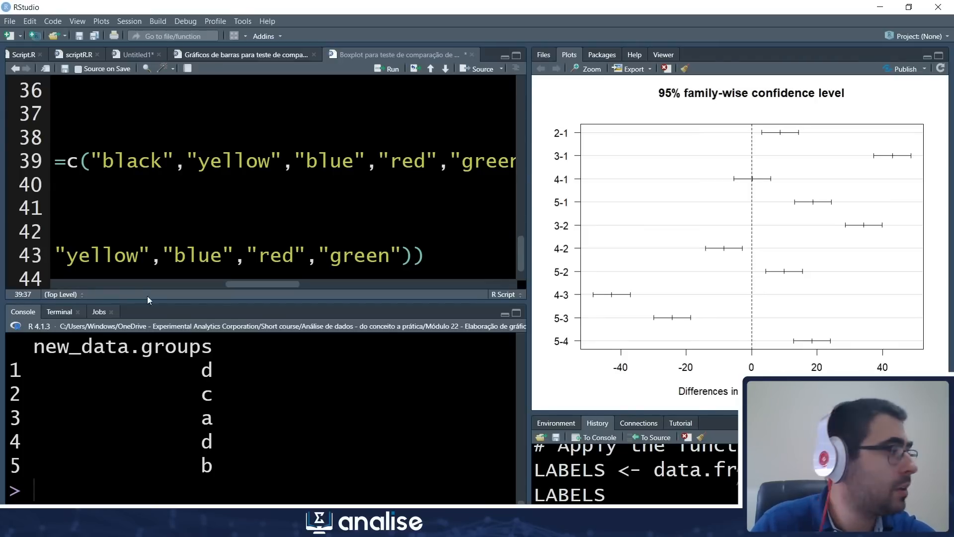
pyautogui.moveTo(252, 282); pyautogui.dragTo(332, 286)
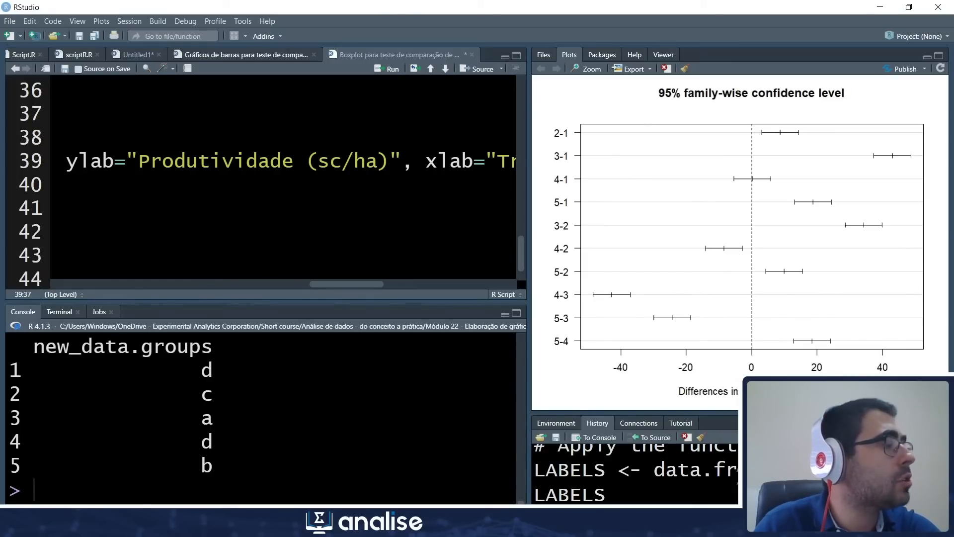
pyautogui.moveTo(345, 285); pyautogui.dragTo(391, 285)
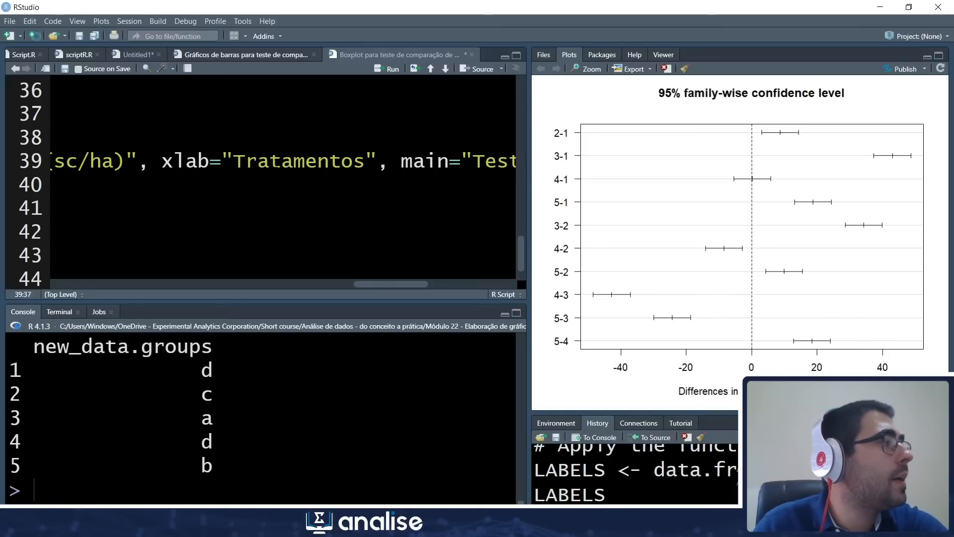
pyautogui.moveTo(234, 155); pyautogui.dragTo(367, 160)
pyautogui.click(402, 160)
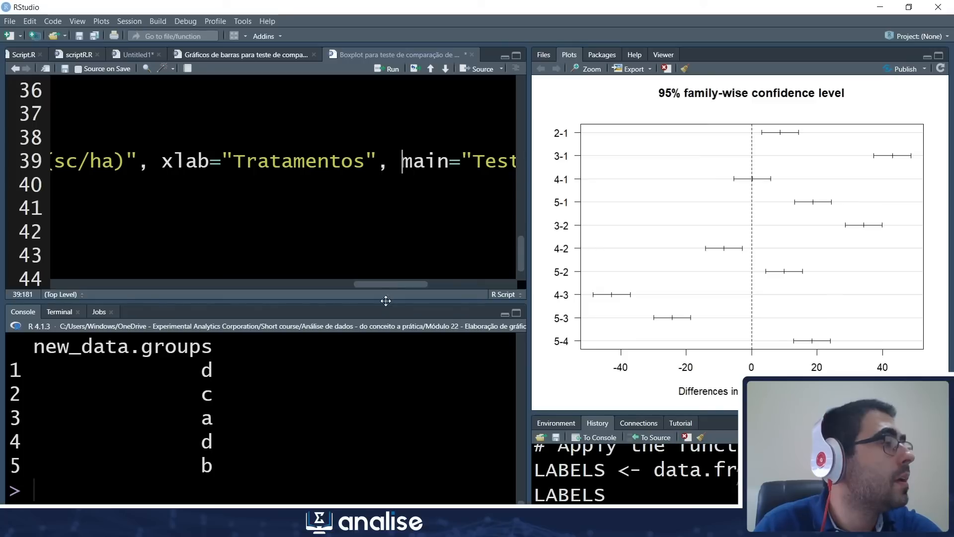
pyautogui.moveTo(380, 282); pyautogui.dragTo(416, 282)
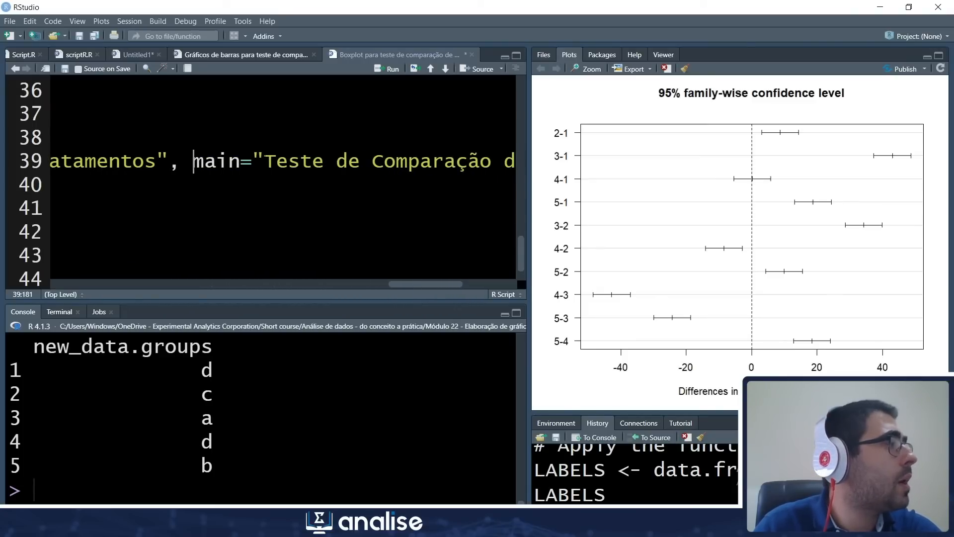
pyautogui.moveTo(414, 284); pyautogui.dragTo(469, 282)
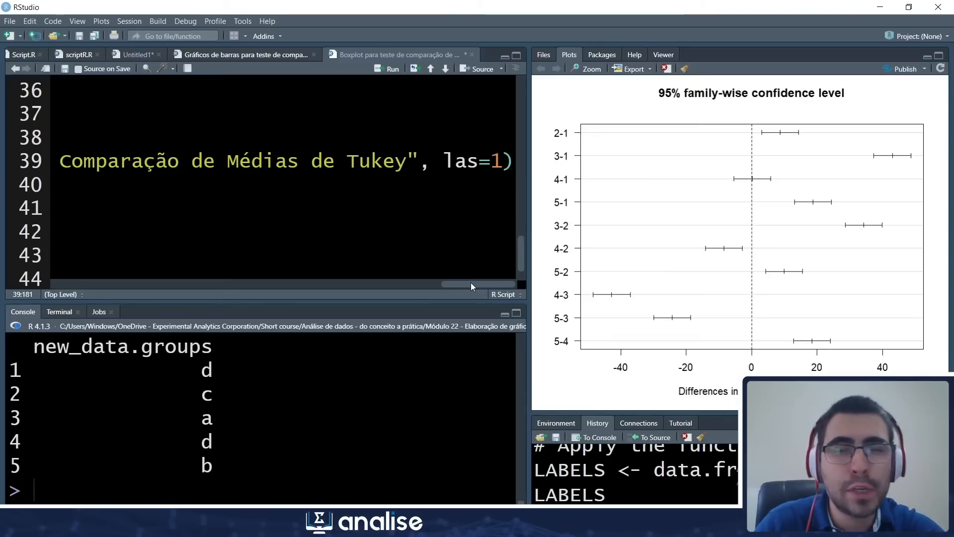
# Step: Run line 39 to draw the boxplot of dados$Prod by dados$Trat and store it in a
pyautogui.moveTo(470, 282); pyautogui.dragTo(62, 283)
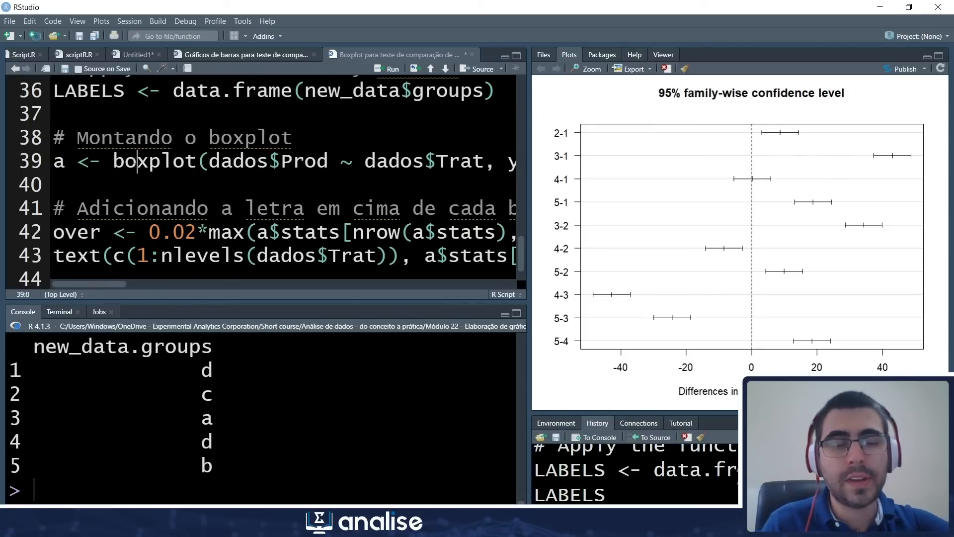
pyautogui.hotkey('ctrl', 'Return')
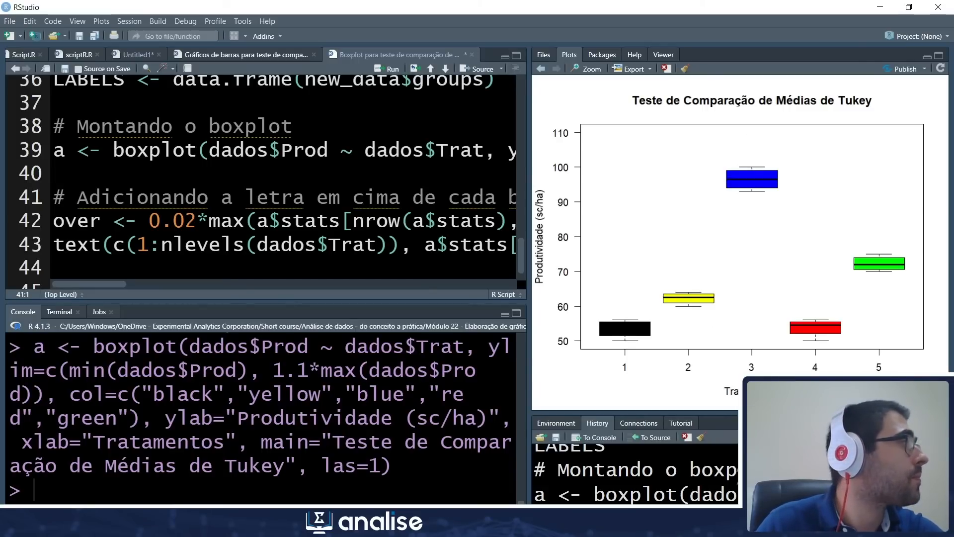
# Step: Print a$stats from line 42 in the console and highlight the values in its fifth row
pyautogui.scroll(-1, 272, 182)
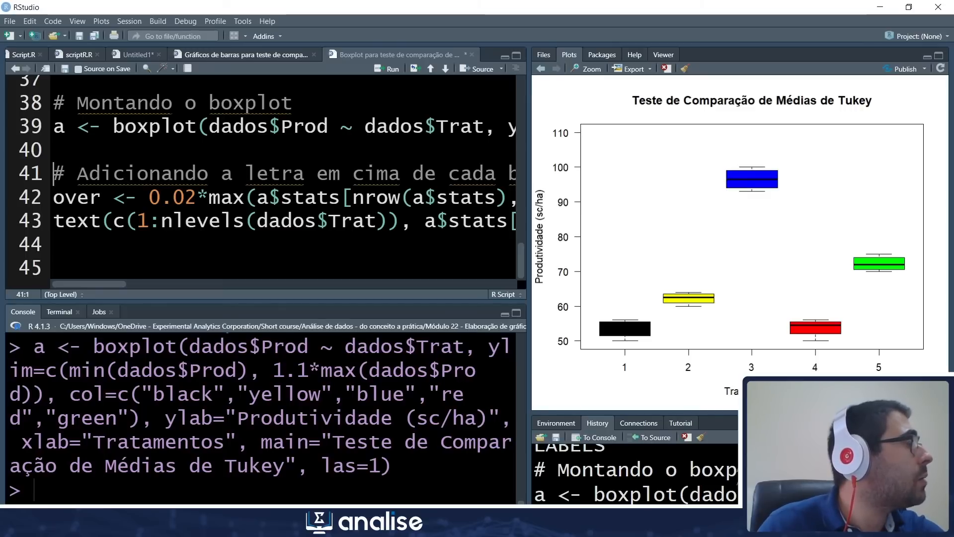
pyautogui.moveTo(101, 198); pyautogui.dragTo(53, 198)
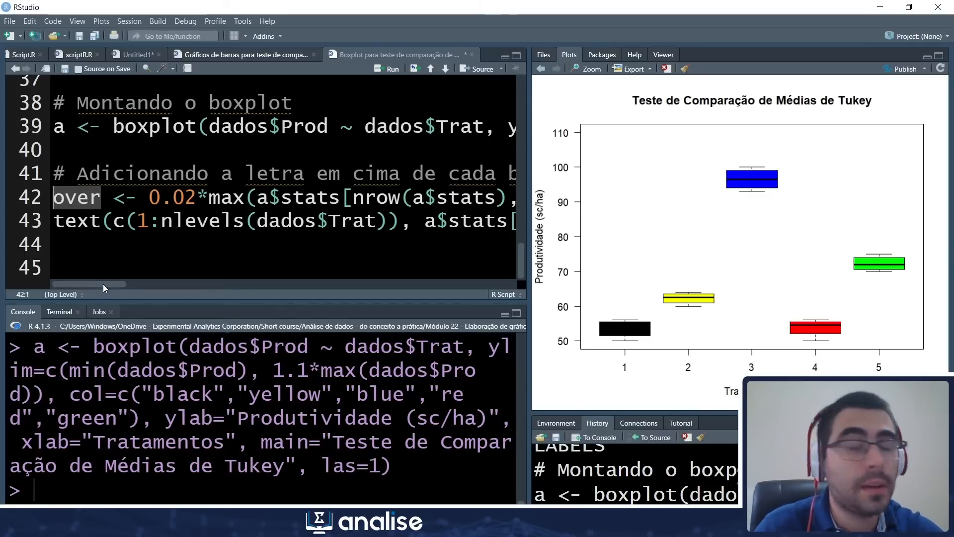
pyautogui.moveTo(103, 285); pyautogui.dragTo(120, 284)
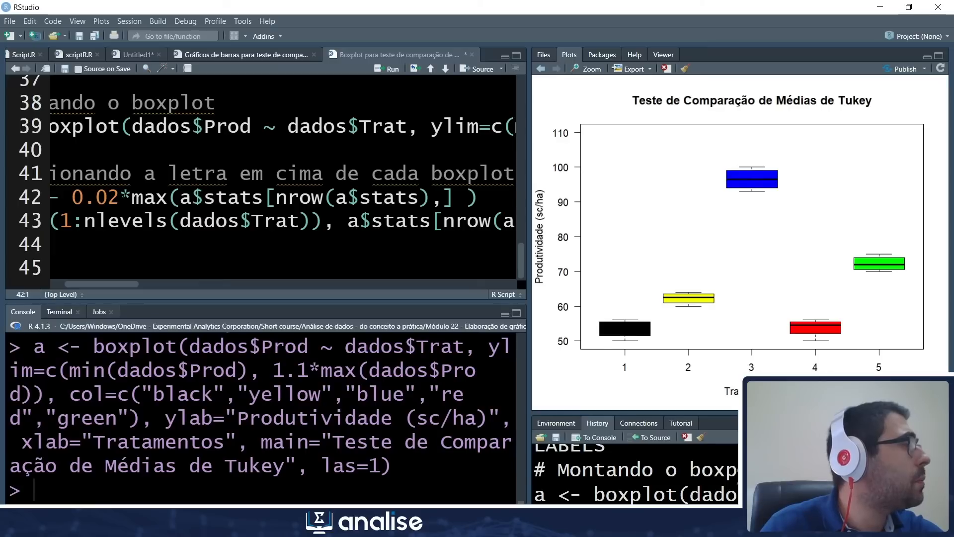
pyautogui.moveTo(133, 198); pyautogui.dragTo(263, 199)
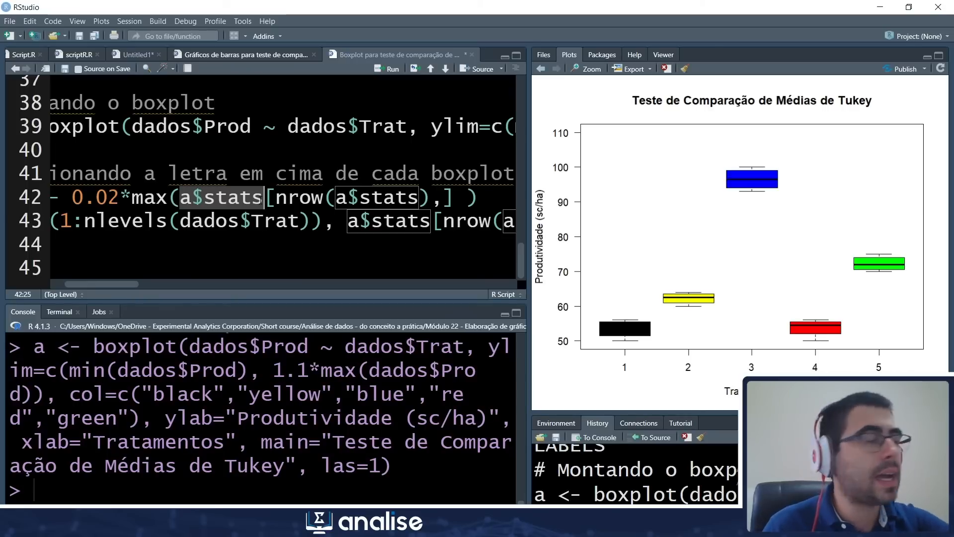
pyautogui.hotkey('ctrl', 'Return')
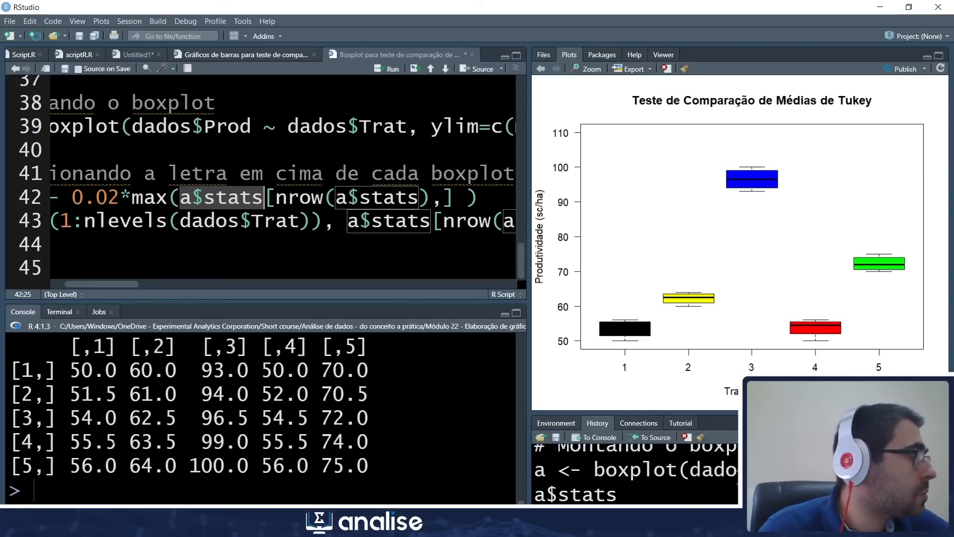
pyautogui.moveTo(69, 466); pyautogui.dragTo(368, 465)
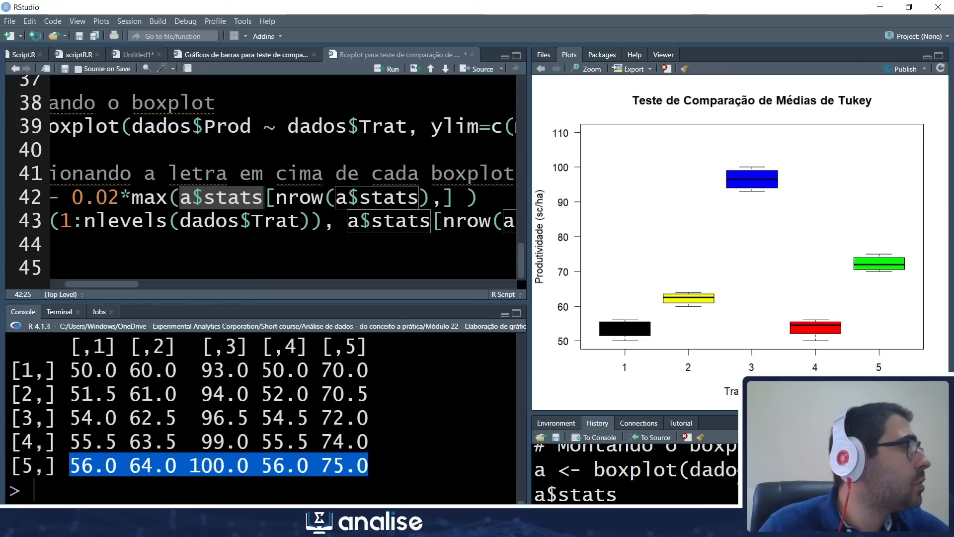
# Step: Run line 42 to compute over as 0.02*max(a$stats[nrow(a$stats),]), and print over in the console
pyautogui.click(321, 199)
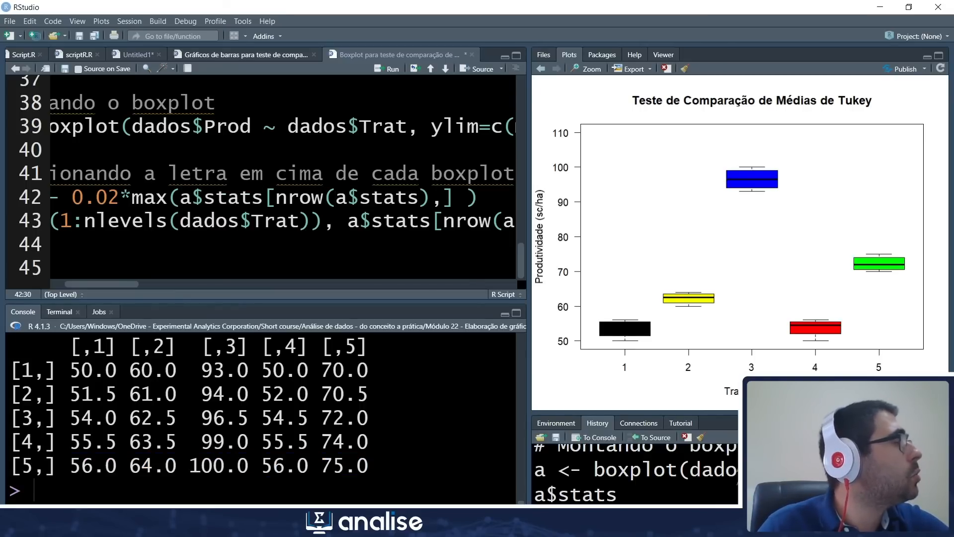
pyautogui.hotkey('ctrl', 'Return')
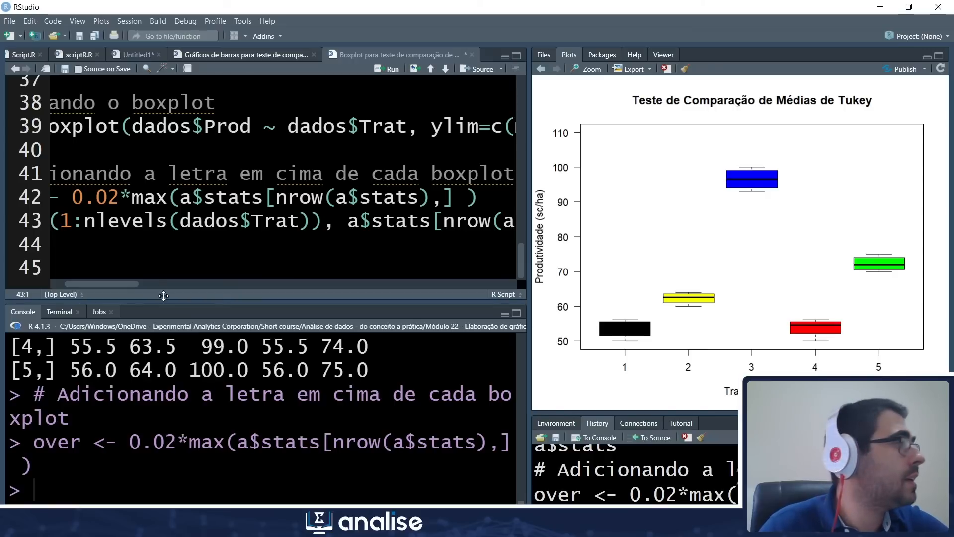
pyautogui.moveTo(114, 285); pyautogui.dragTo(60, 281)
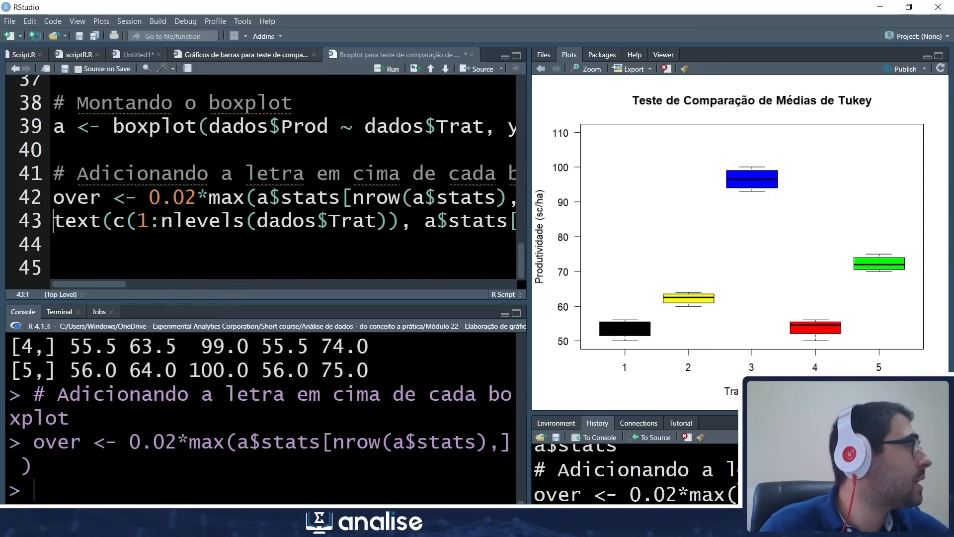
pyautogui.press('Up')
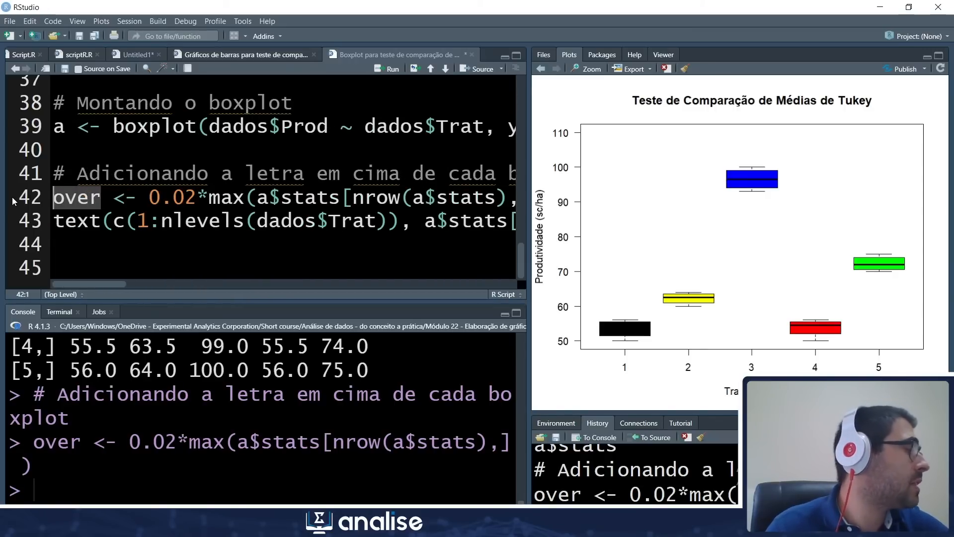
pyautogui.hotkey('ctrl', 'Return')
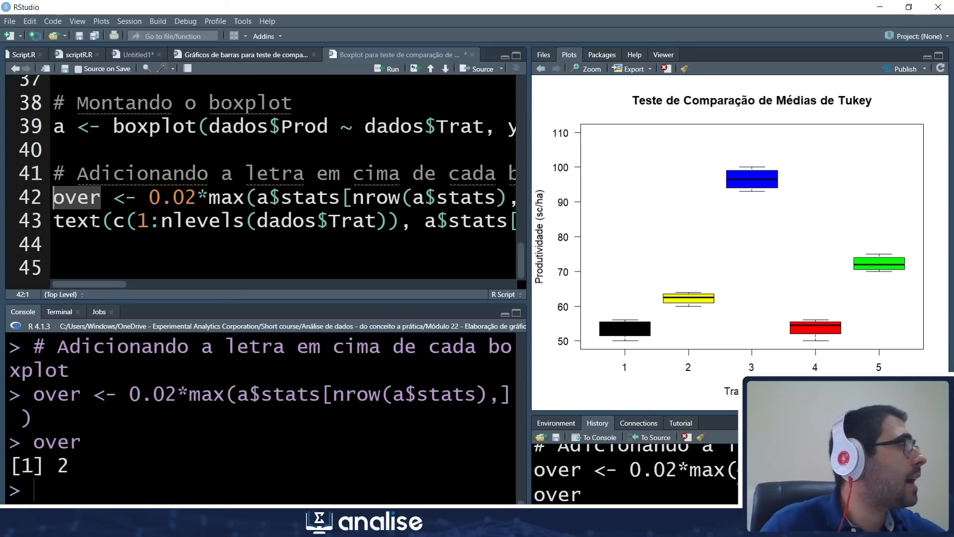
# Step: Highlight the text function name and the starting value 1 of its position vector on line 43
pyautogui.click(101, 222)
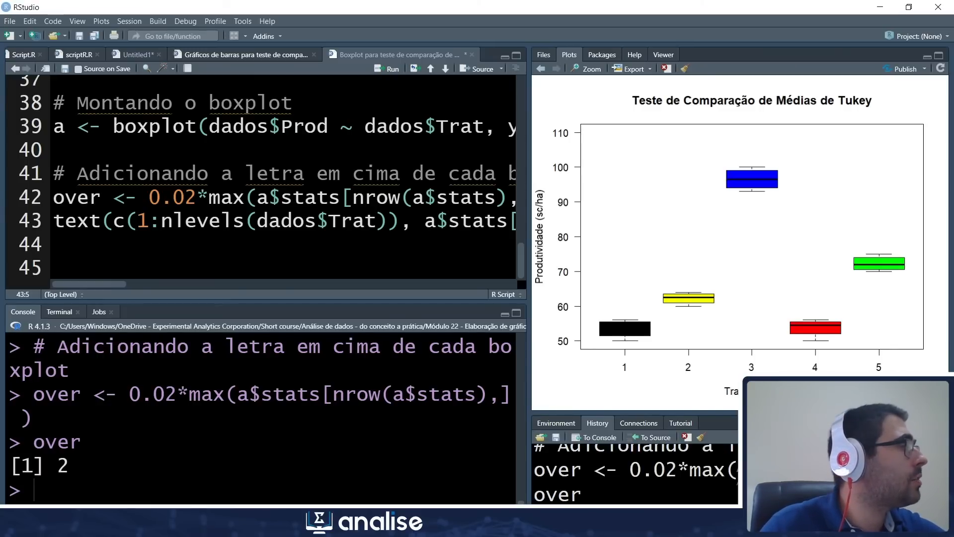
pyautogui.hotkey('shift', 'Left')
pyautogui.hotkey('shift', 'Left')
pyautogui.hotkey('shift', 'Left')
pyautogui.hotkey('shift', 'Left')
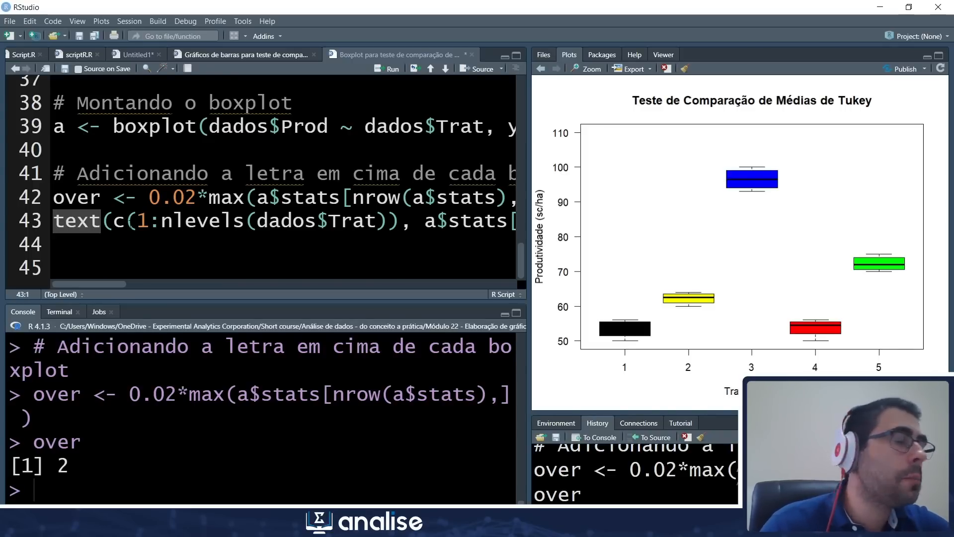
pyautogui.moveTo(138, 222); pyautogui.dragTo(150, 221)
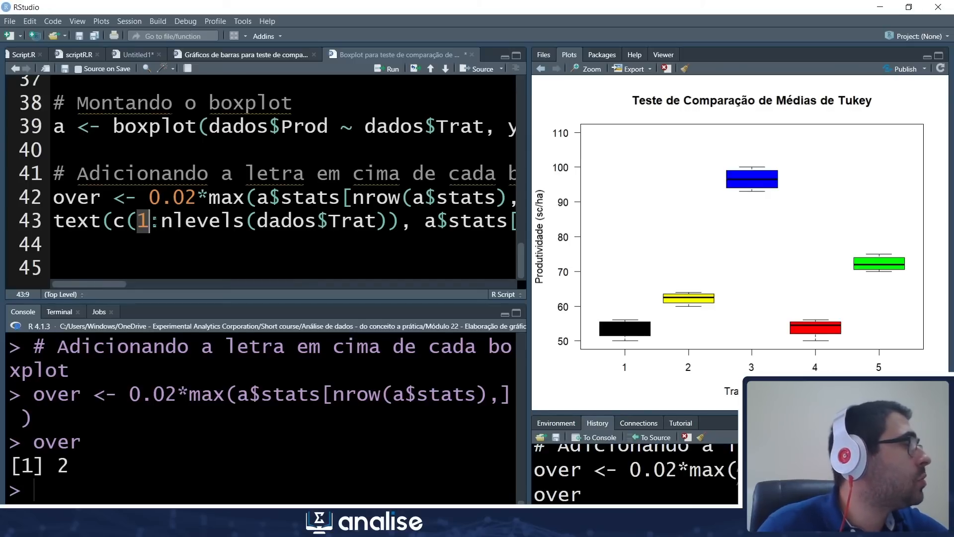
# Step: Print nlevels(dados$Trat) from line 43 in the console
pyautogui.click(294, 222)
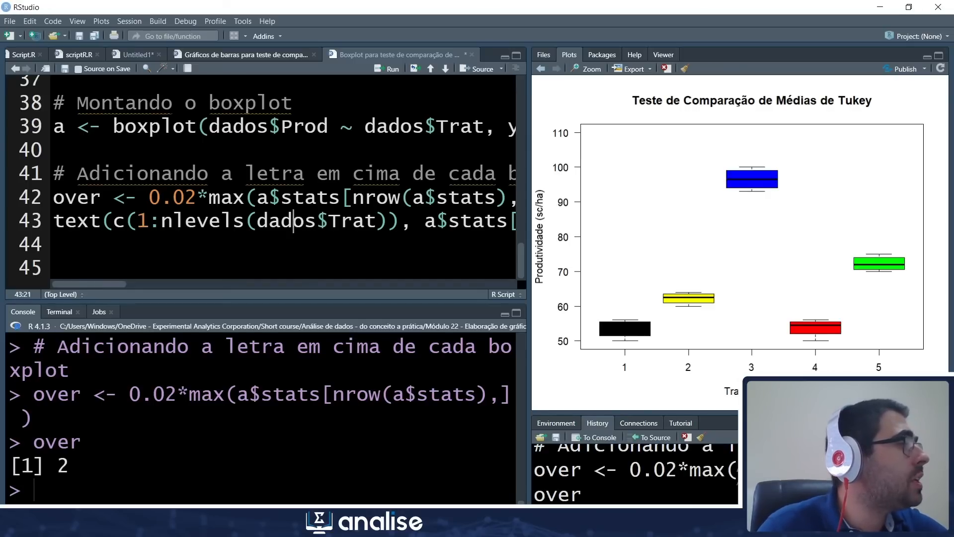
pyautogui.press('Right')
pyautogui.press('Right')
pyautogui.press('Right')
pyautogui.press('Right')
pyautogui.press('Right')
pyautogui.press('Right')
pyautogui.press('Right')
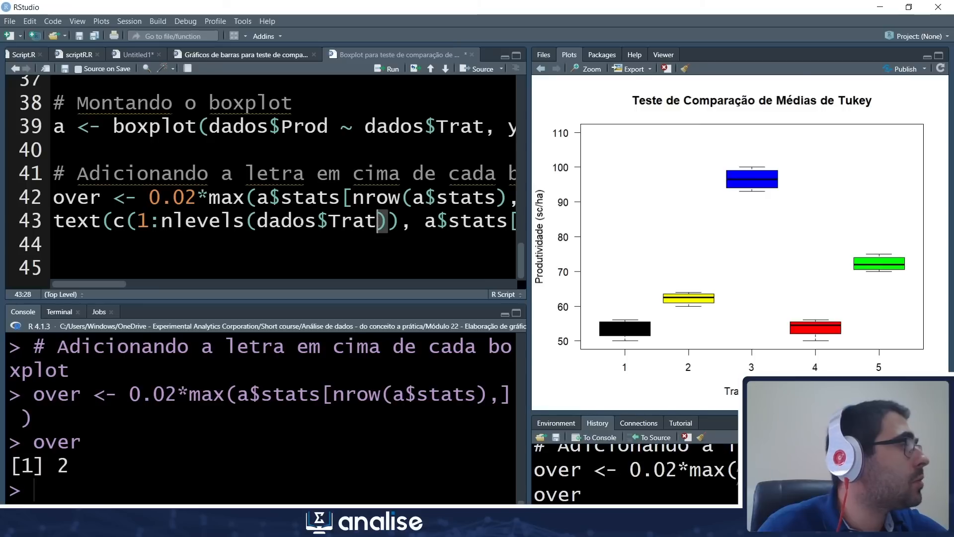
pyautogui.moveTo(387, 221); pyautogui.dragTo(163, 222)
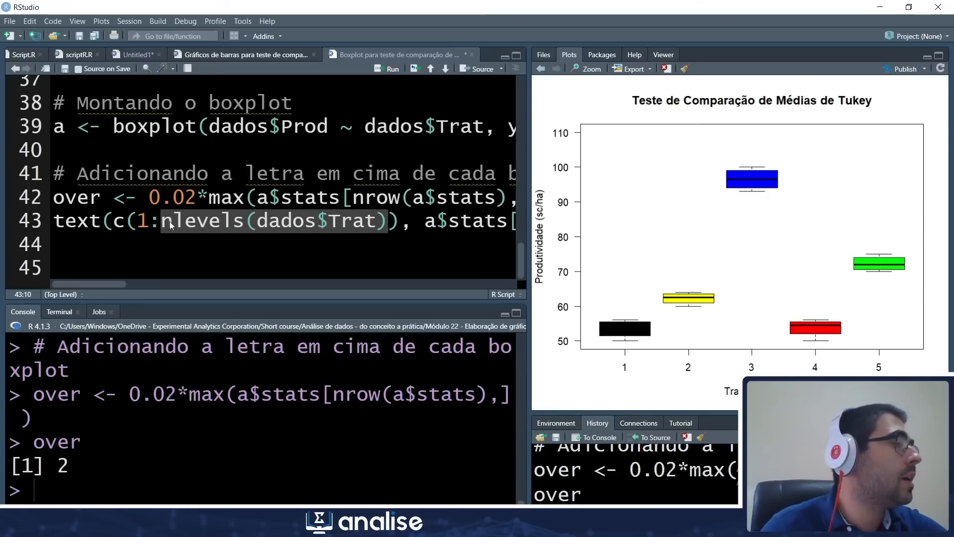
pyautogui.hotkey('ctrl', 'Return')
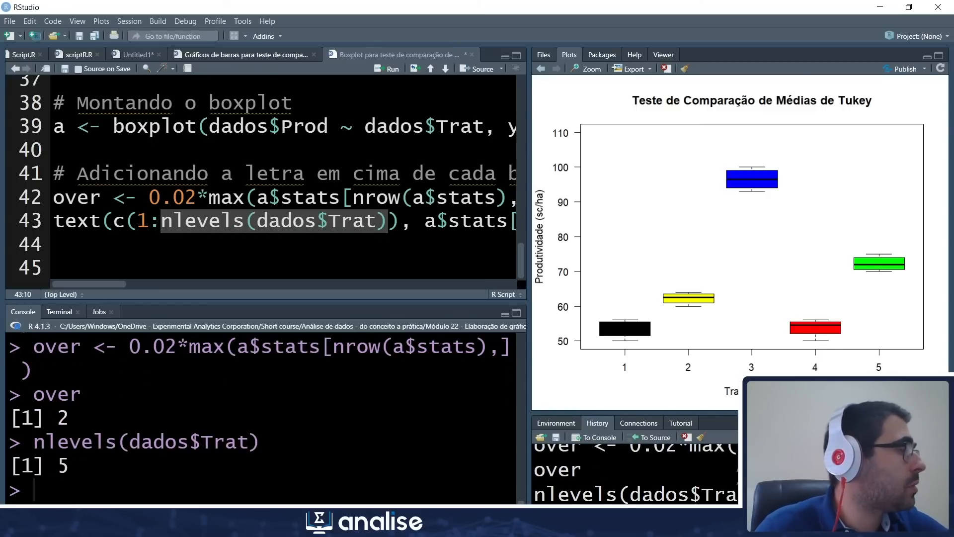
# Step: Print the letter height expression a$stats[nrow(a$stats),]+over from line 43 in the console
pyautogui.moveTo(109, 286); pyautogui.dragTo(159, 285)
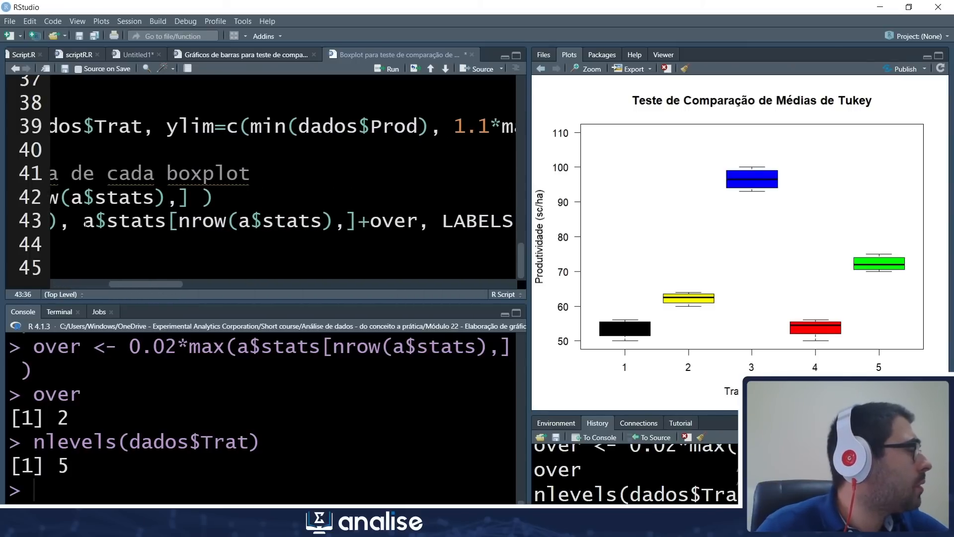
pyautogui.moveTo(83, 220); pyautogui.dragTo(419, 221)
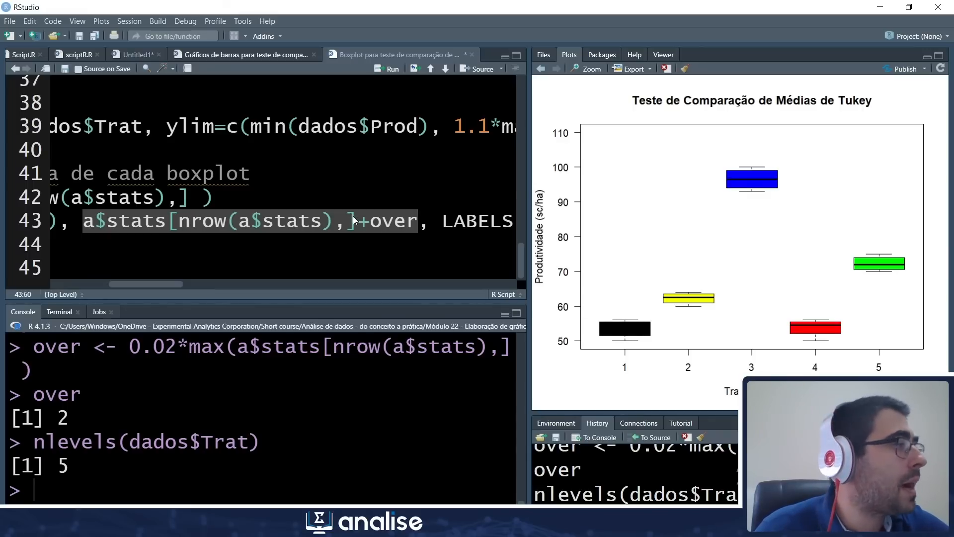
pyautogui.hotkey('ctrl', 'Return')
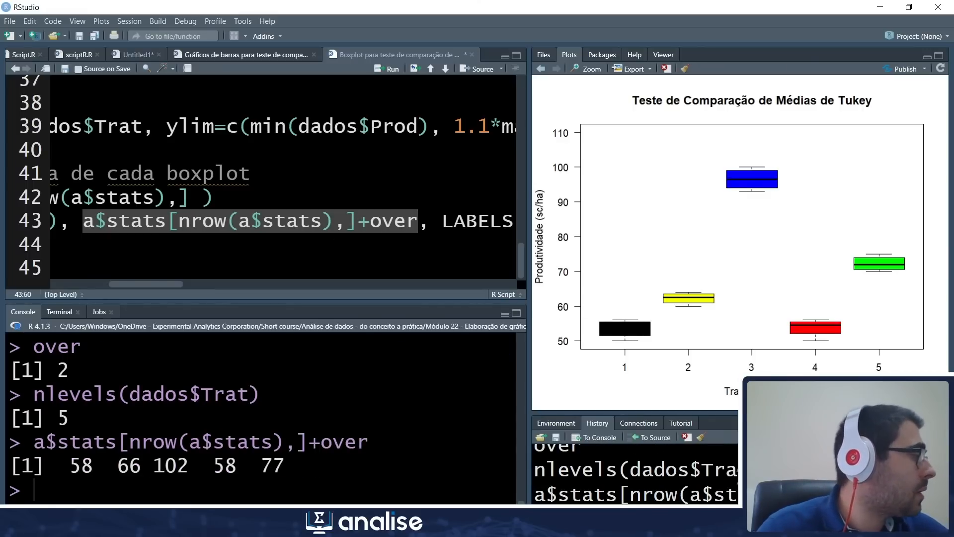
# Step: Compare the fifth row of a$stats and the value of over with the summed heights in the console output
pyautogui.scroll(5, 260, 419)
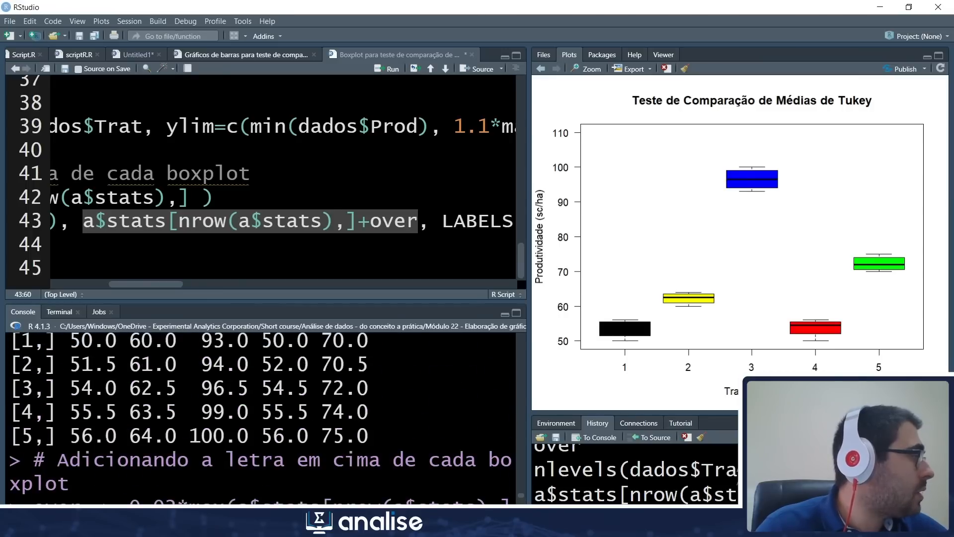
pyautogui.scroll(-5, 107, 436)
pyautogui.scroll(5, 260, 419)
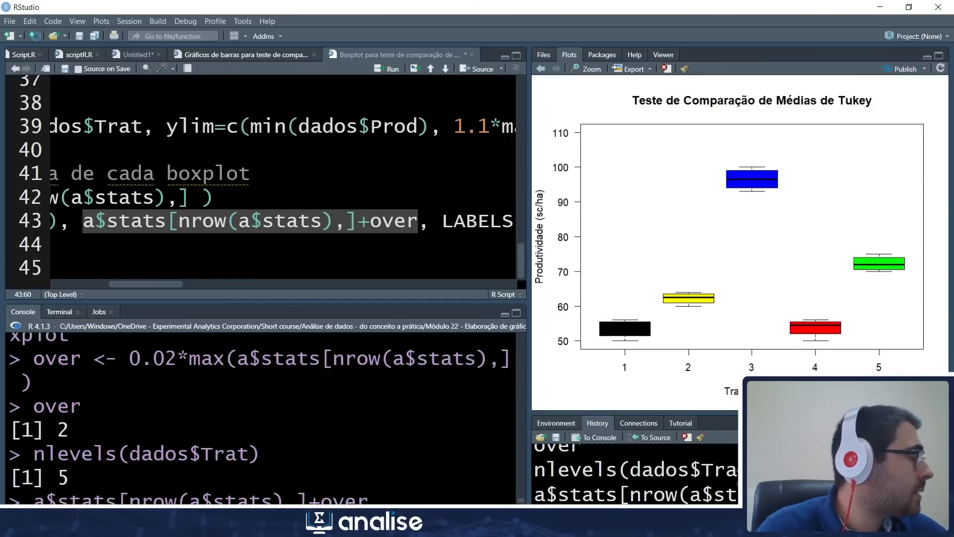
pyautogui.scroll(-4, 259, 419)
pyautogui.scroll(-1, 260, 419)
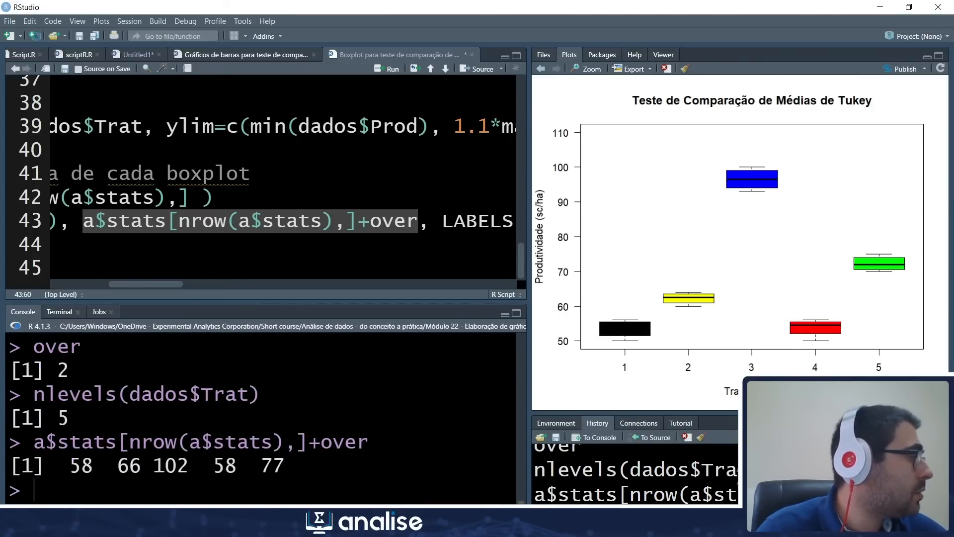
pyautogui.scroll(5, 260, 419)
pyautogui.scroll(-5, 260, 419)
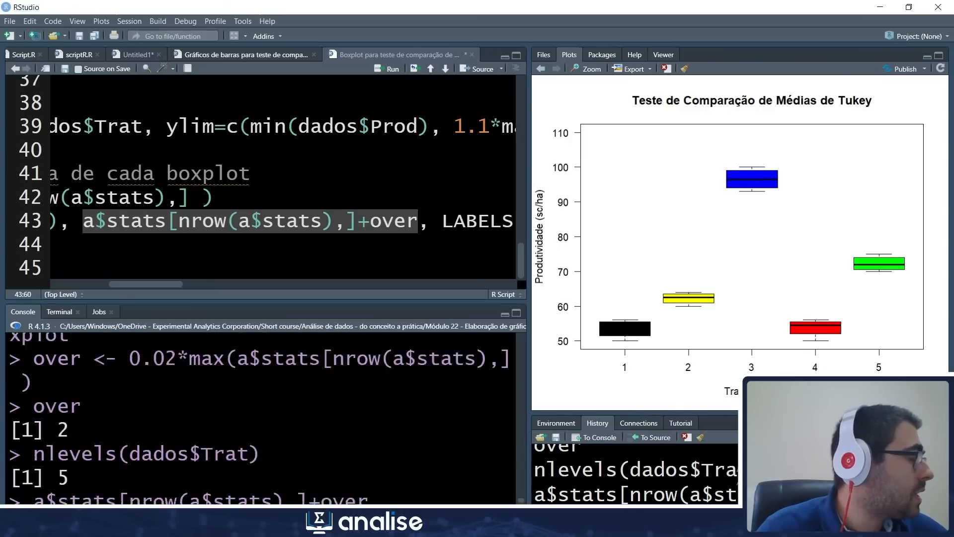
pyautogui.scroll(5, 260, 419)
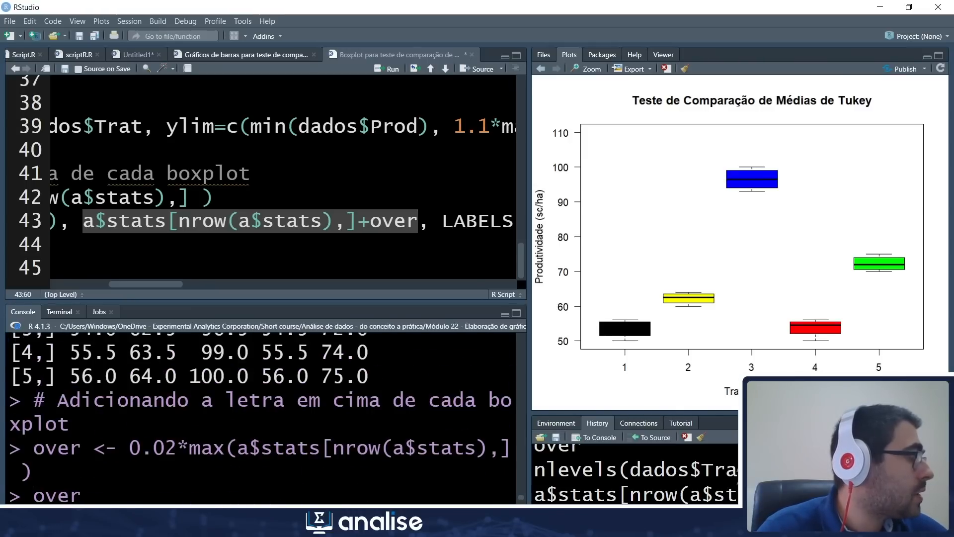
pyautogui.scroll(-5, 260, 419)
pyautogui.scroll(5, 260, 419)
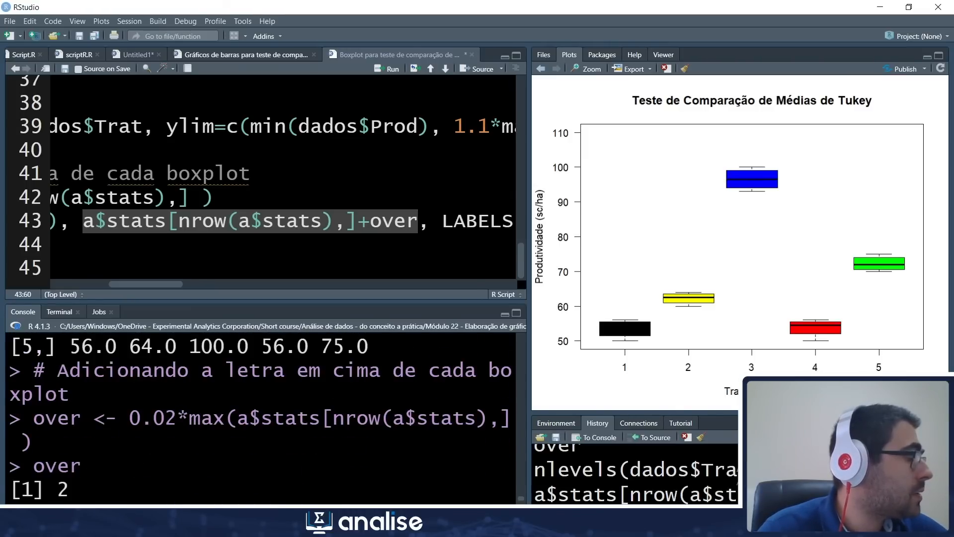
pyautogui.scroll(-5, 301, 443)
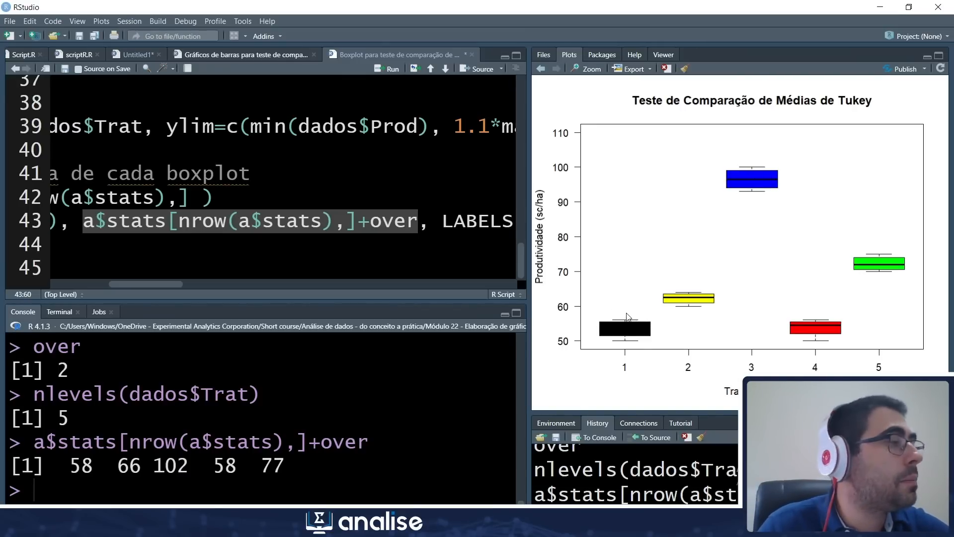
# Step: Print the group letters LABELS[,1] from line 43 in the console
pyautogui.moveTo(160, 286); pyautogui.dragTo(203, 287)
pyautogui.click(177, 221)
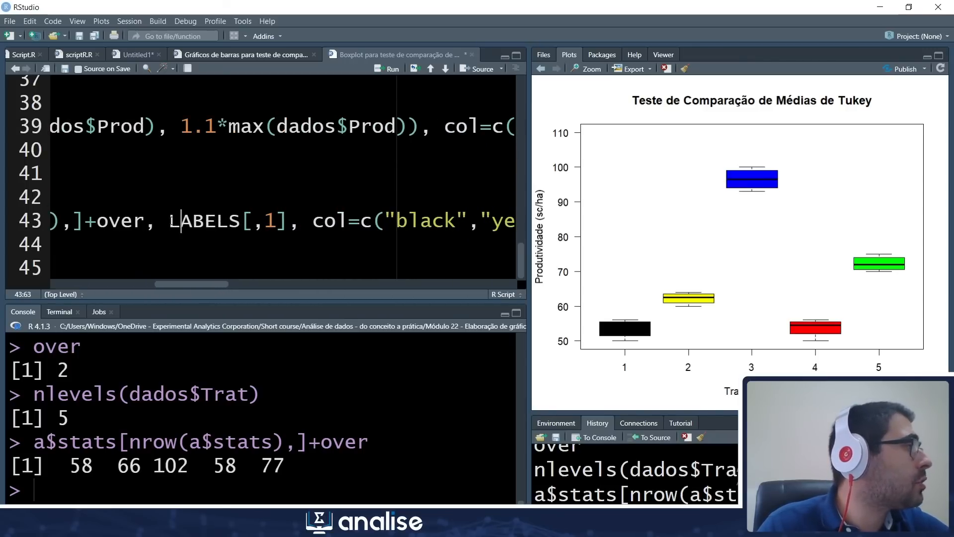
pyautogui.moveTo(172, 220); pyautogui.dragTo(290, 223)
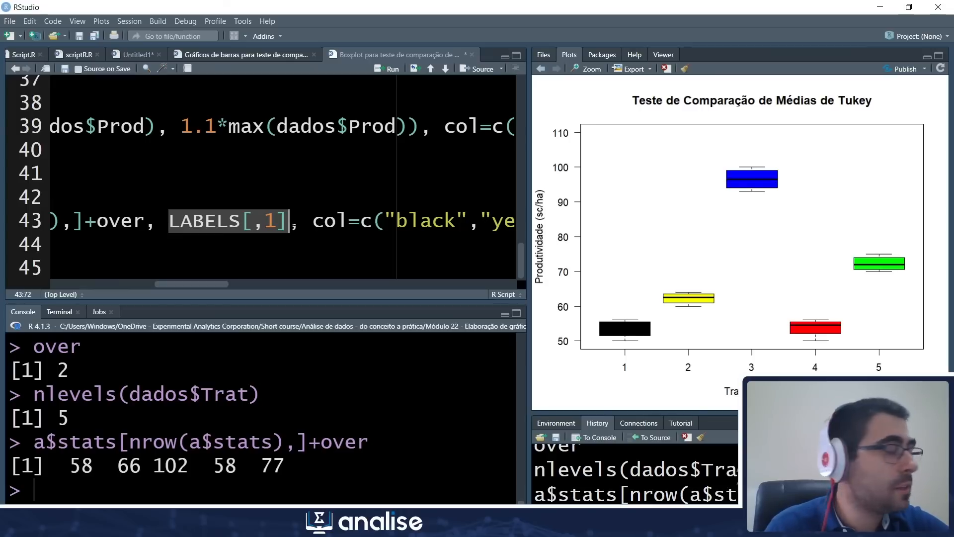
pyautogui.hotkey('ctrl', 'Return')
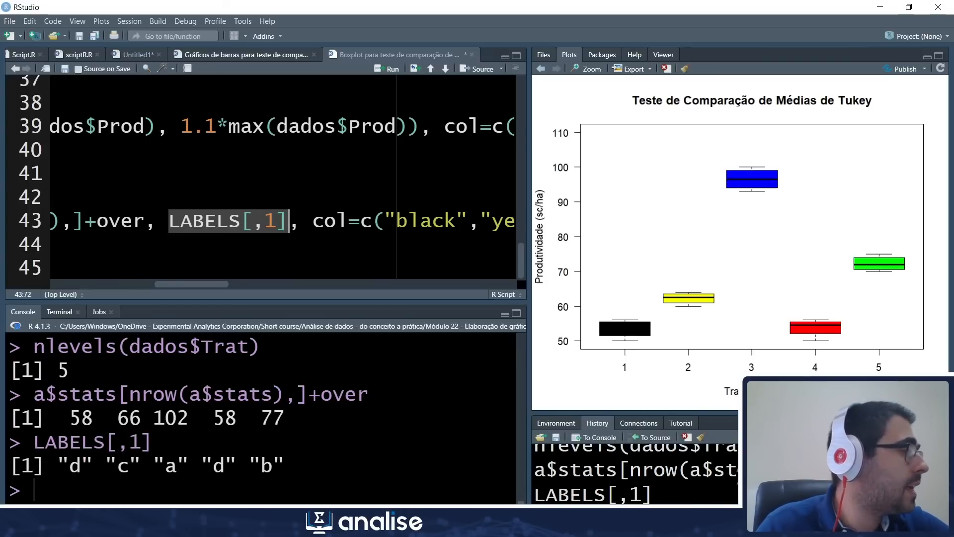
# Step: Run line 43 to add the colored group letters above the boxes, and highlight the 0.02 factor on line 42
pyautogui.moveTo(196, 284); pyautogui.dragTo(250, 286)
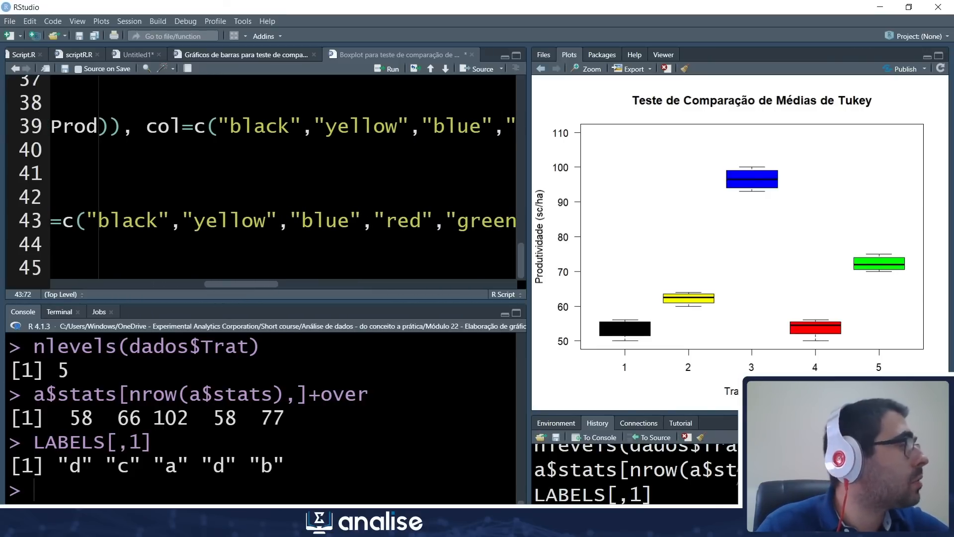
pyautogui.moveTo(240, 286); pyautogui.dragTo(91, 284)
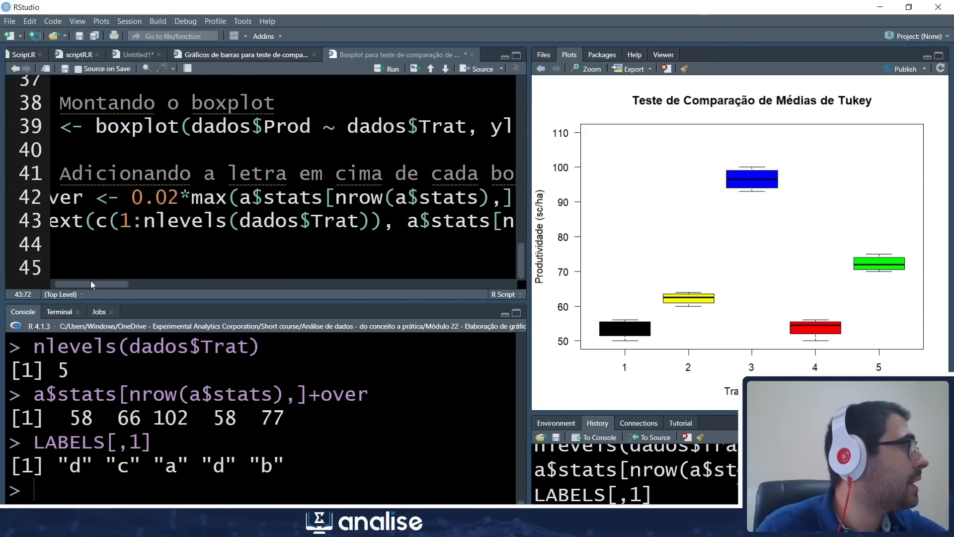
pyautogui.click(135, 221)
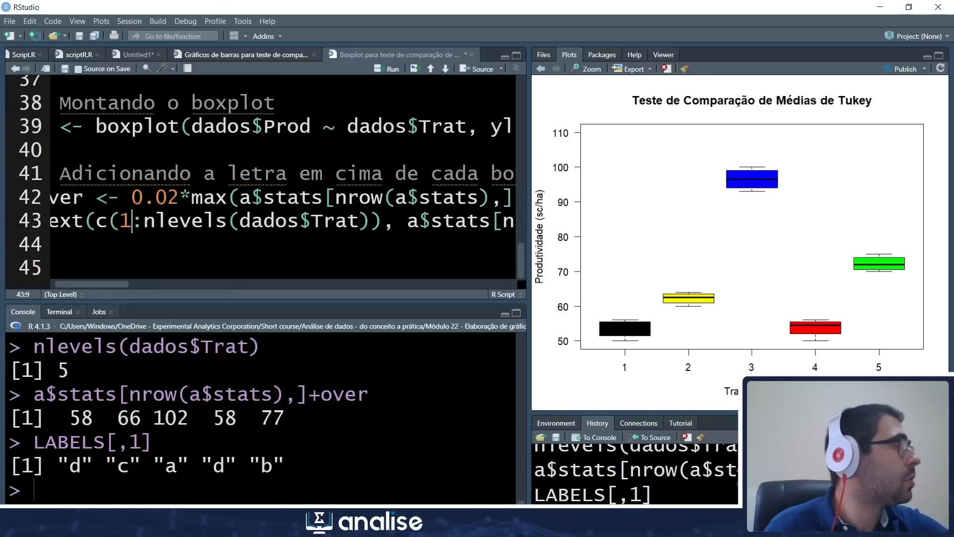
pyautogui.hotkey('ctrl', 'Return')
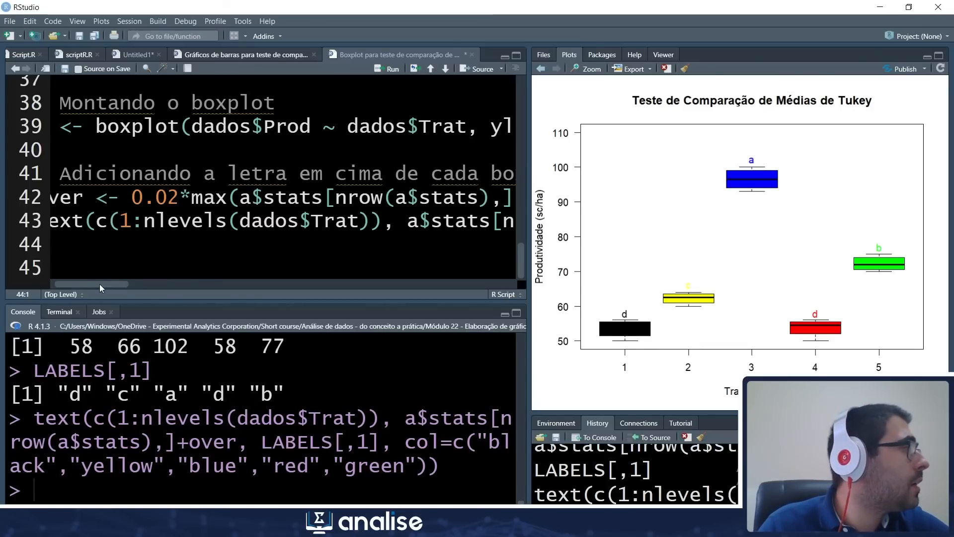
pyautogui.moveTo(100, 284); pyautogui.dragTo(84, 284)
pyautogui.moveTo(149, 197); pyautogui.dragTo(198, 197)
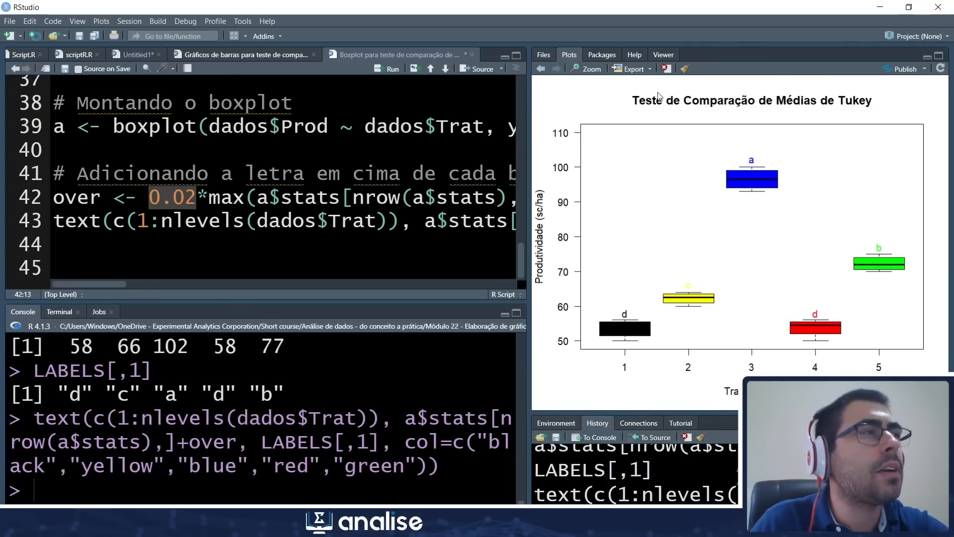
# Step: Start exporting the current plot as an image with PNG as the image format
pyautogui.click(650, 71)
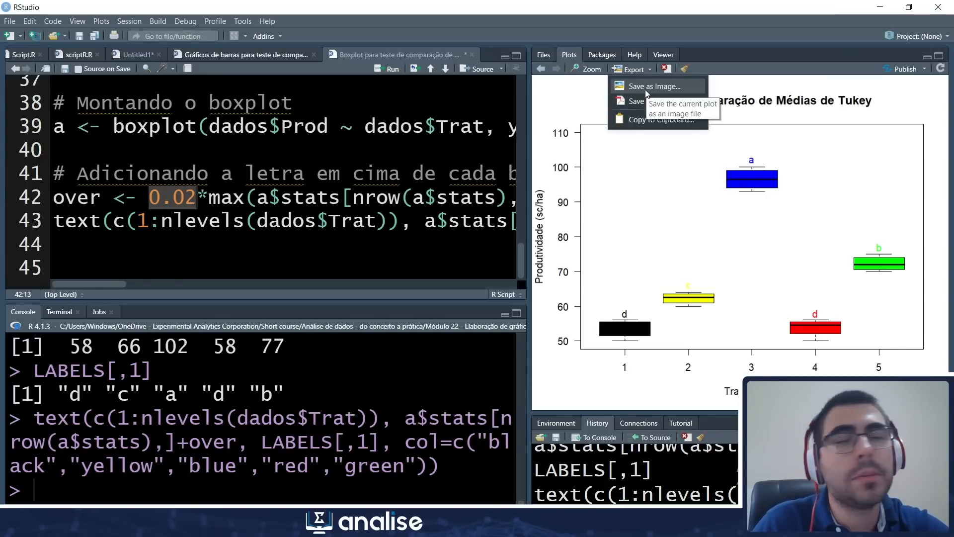
pyautogui.click(645, 89)
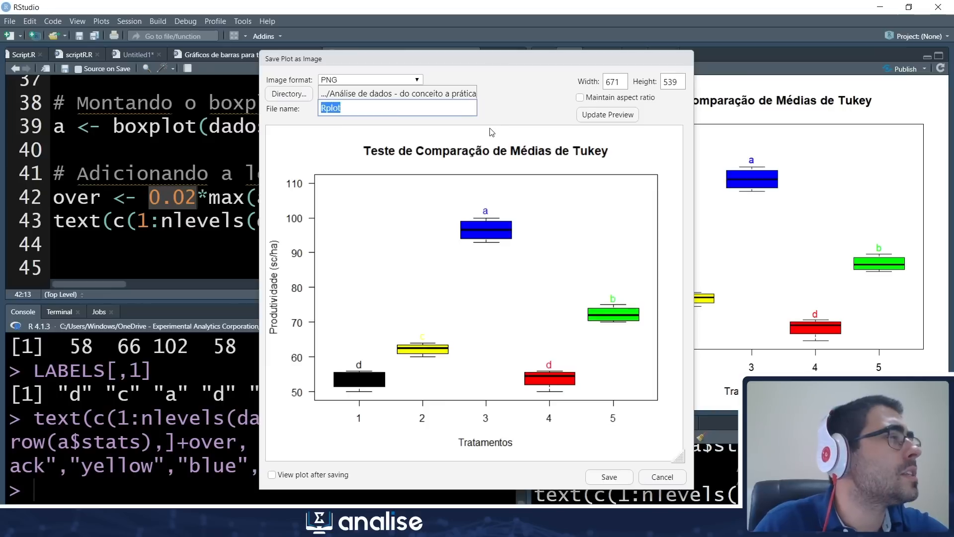
pyautogui.click(417, 80)
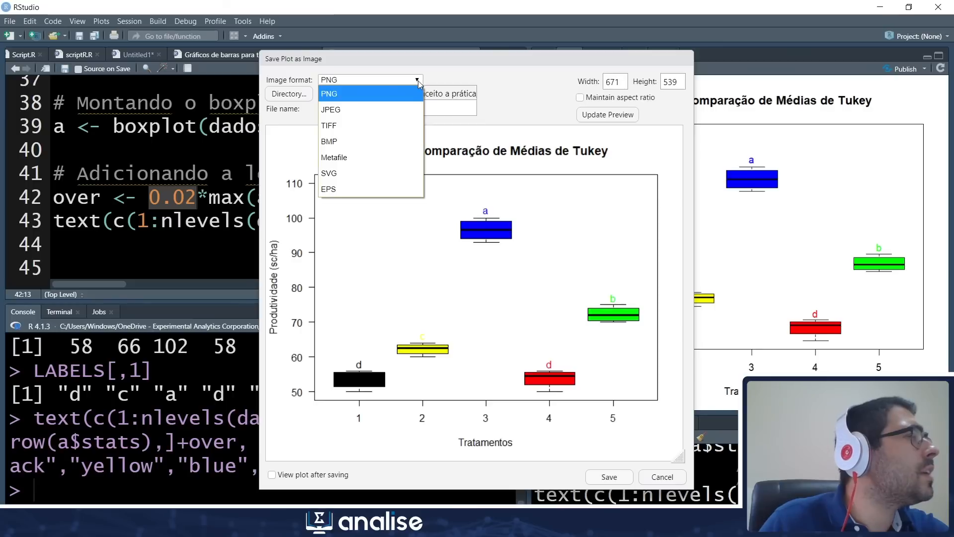
pyautogui.click(361, 94)
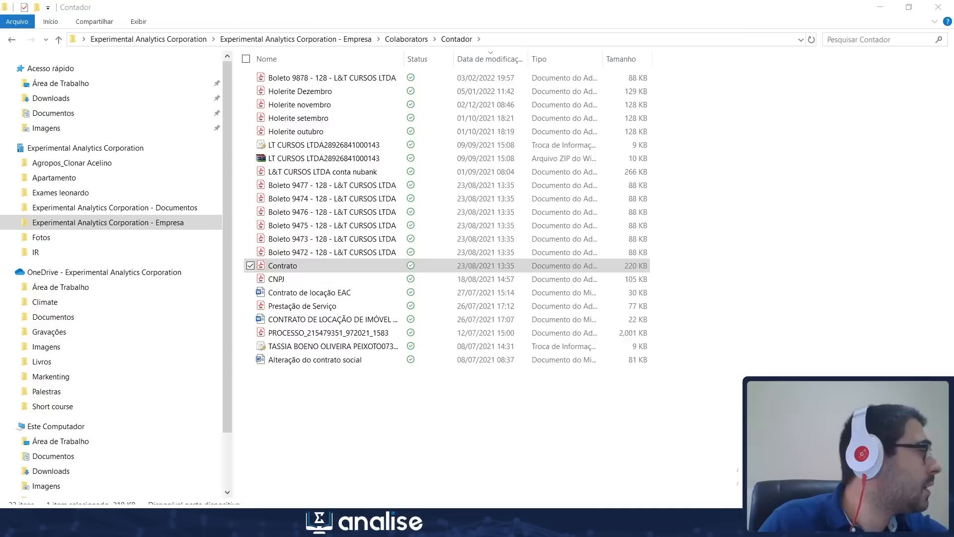
# Step: In File Explorer, open Short course > Análise de dados - do conceito a prática > Módulo 22 - Elaboração de gráficos and copy the name "comparação de médias boxplot"
pyautogui.click(59, 408)
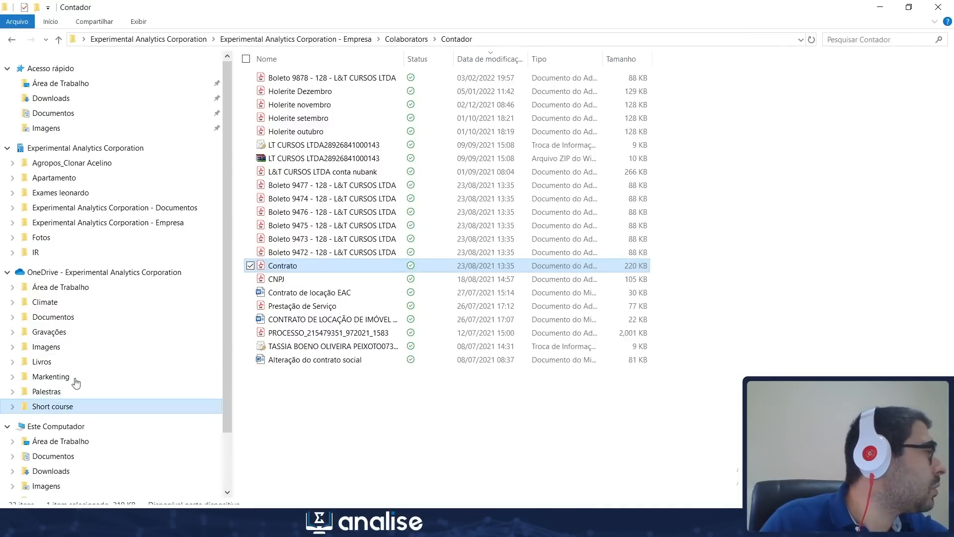
pyautogui.doubleClick(305, 80)
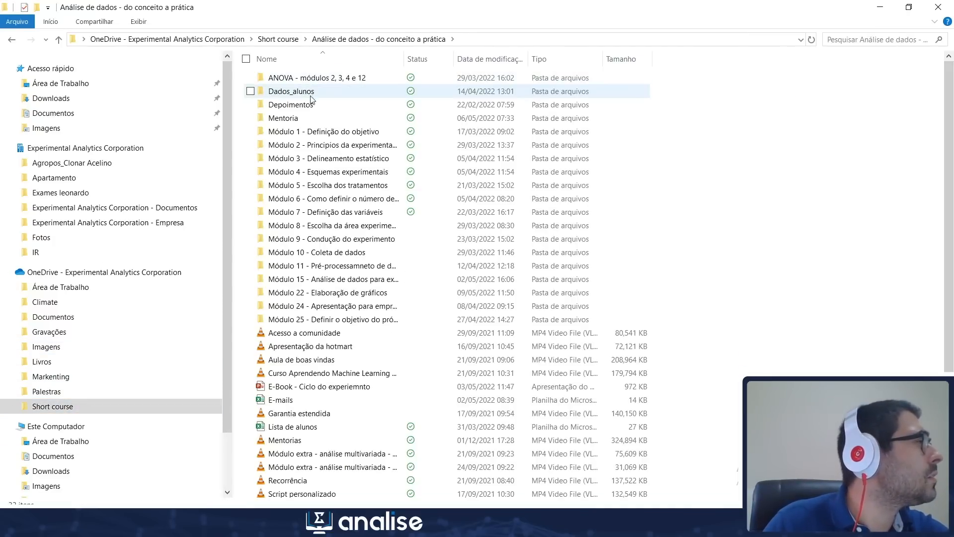
pyautogui.doubleClick(347, 293)
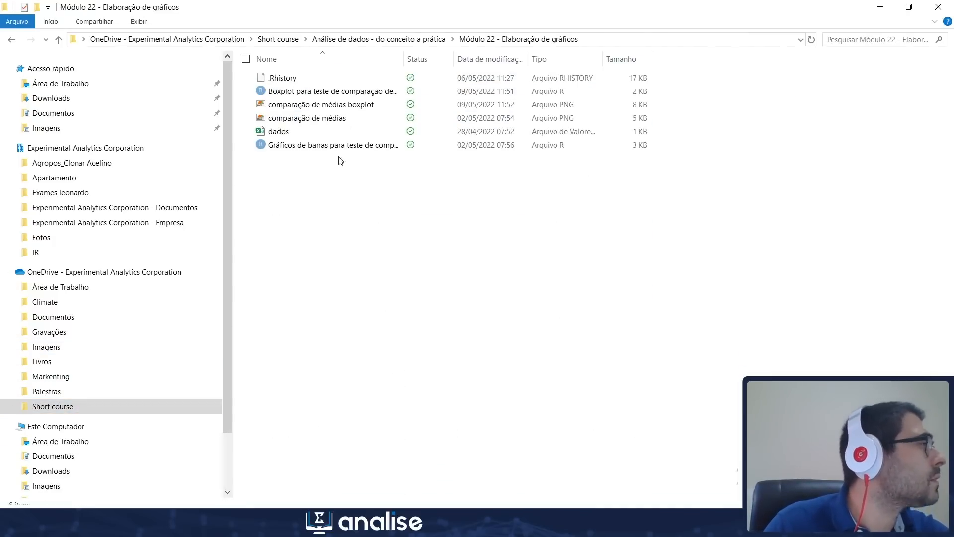
pyautogui.click(355, 108)
pyautogui.click(355, 105)
pyautogui.hotkey('ctrl', 'c')
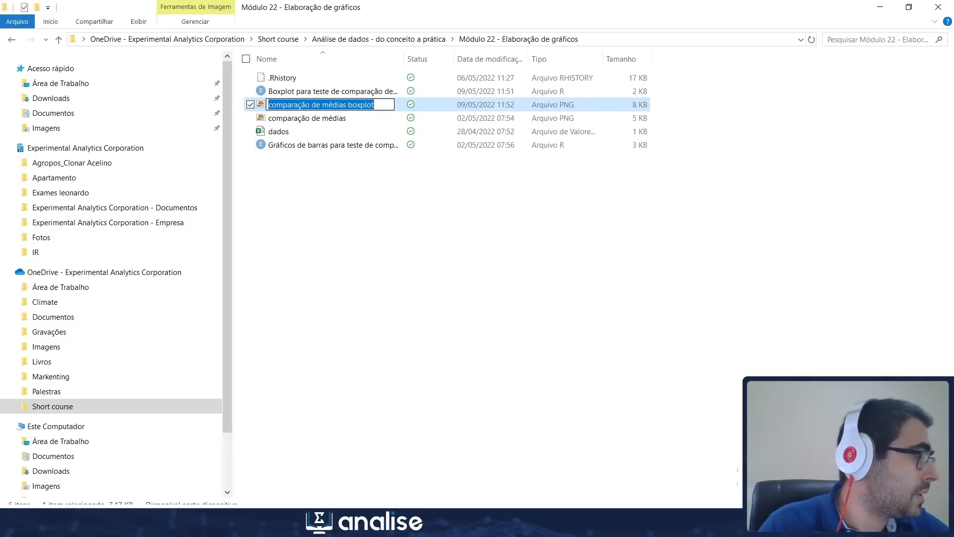
# Step: Switch back to RStudio and set the exported image's file name to "comparação de médias boxplot"
pyautogui.hotkey('alt', 'Tab')
pyautogui.doubleClick(351, 108)
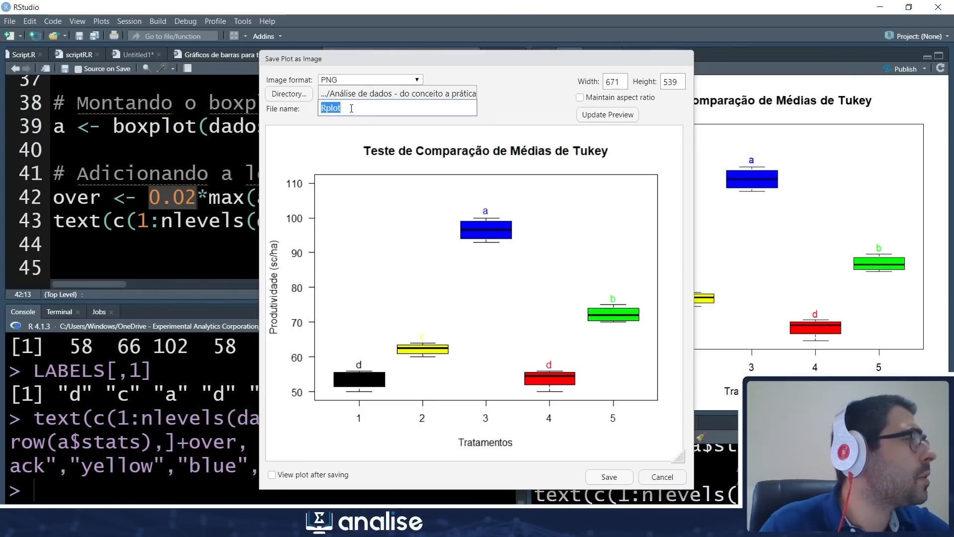
pyautogui.hotkey('ctrl', 'v')
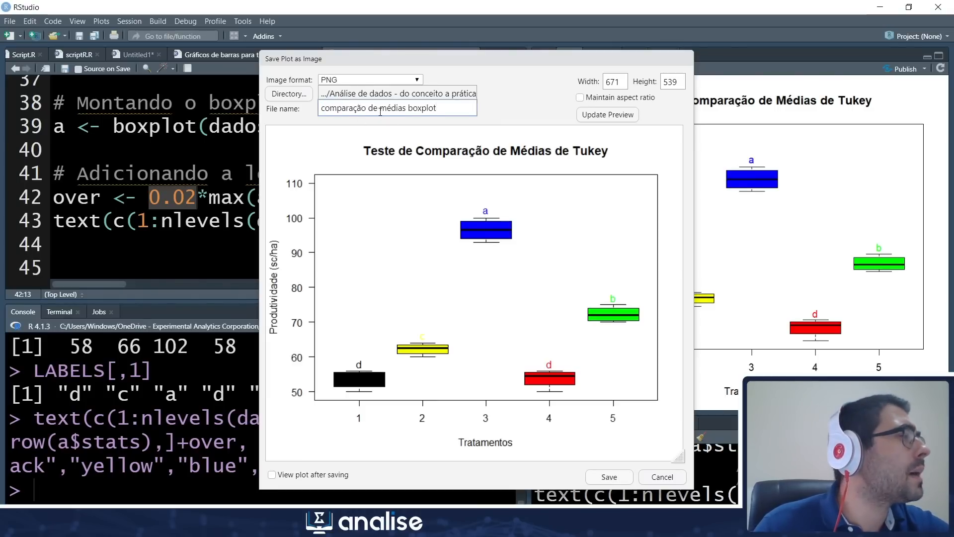
# Step: Save the boxplot image, overwriting the existing file "comparação de médias boxplot"
pyautogui.click(610, 478)
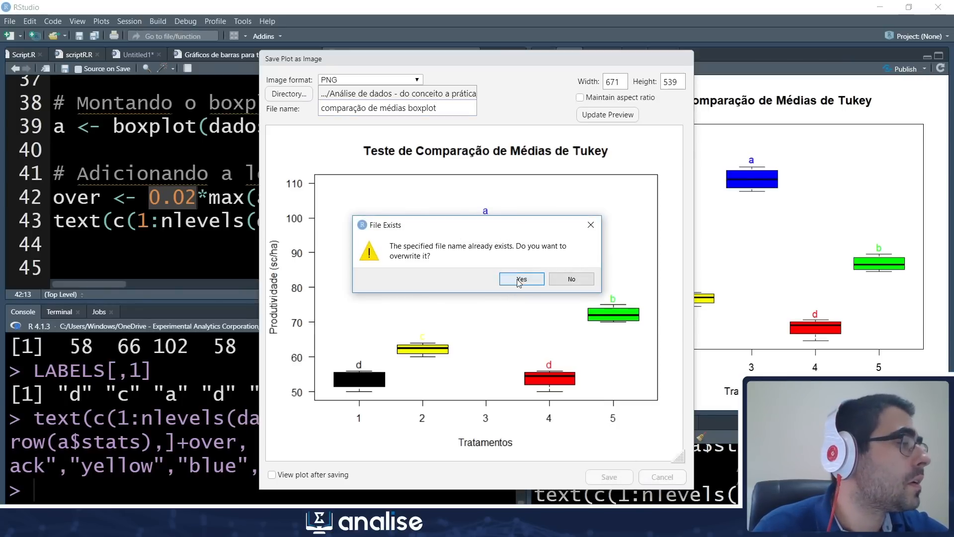
pyautogui.click(519, 281)
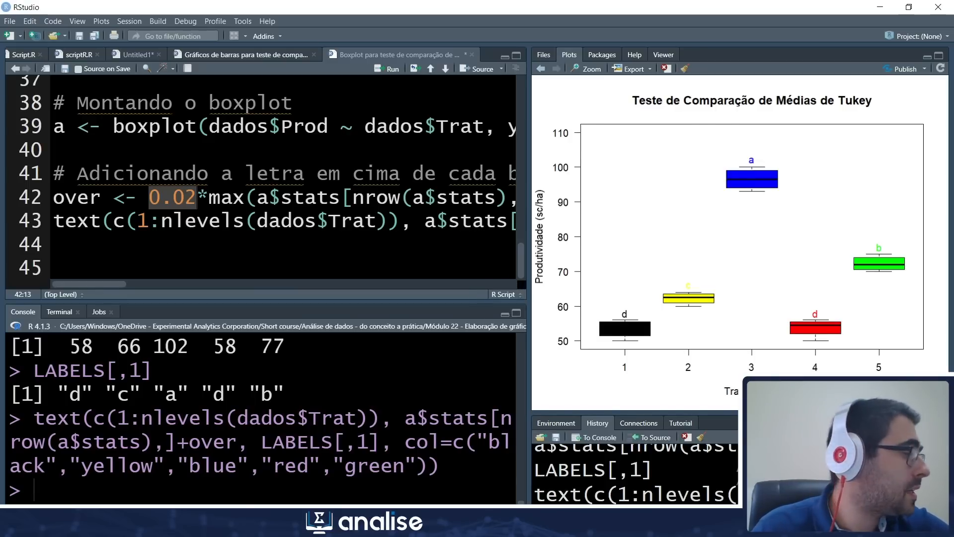
# Step: Switch to File Explorer, open the exported image "comparação de médias boxplot" to inspect it enlarged, close it, and return to RStudio
pyautogui.click(124, 522)
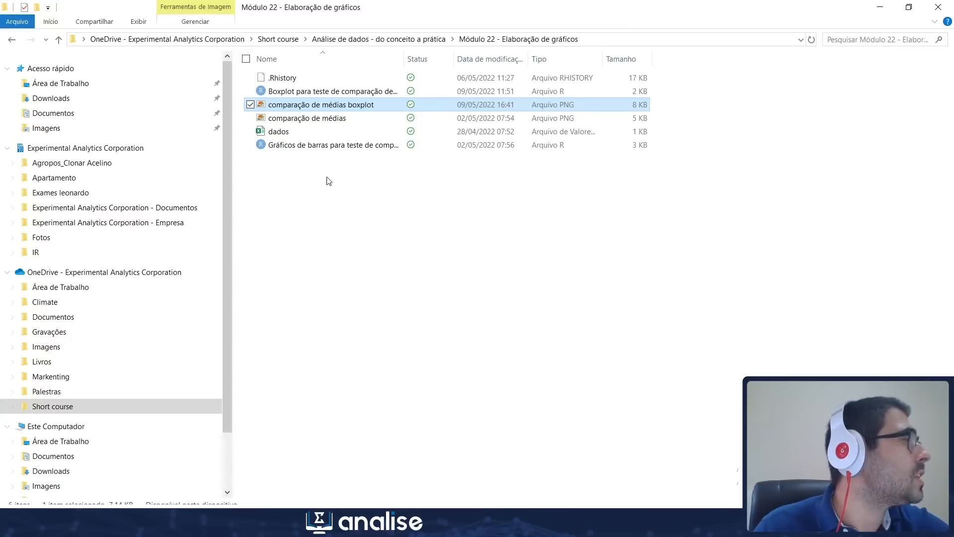
pyautogui.doubleClick(336, 105)
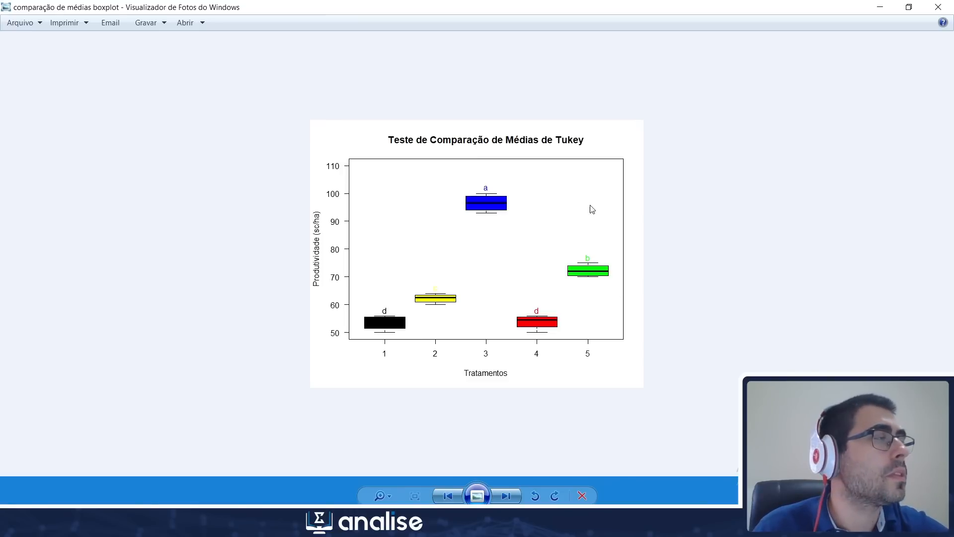
pyautogui.scroll(1, 524, 203)
pyautogui.scroll(1, 524, 203)
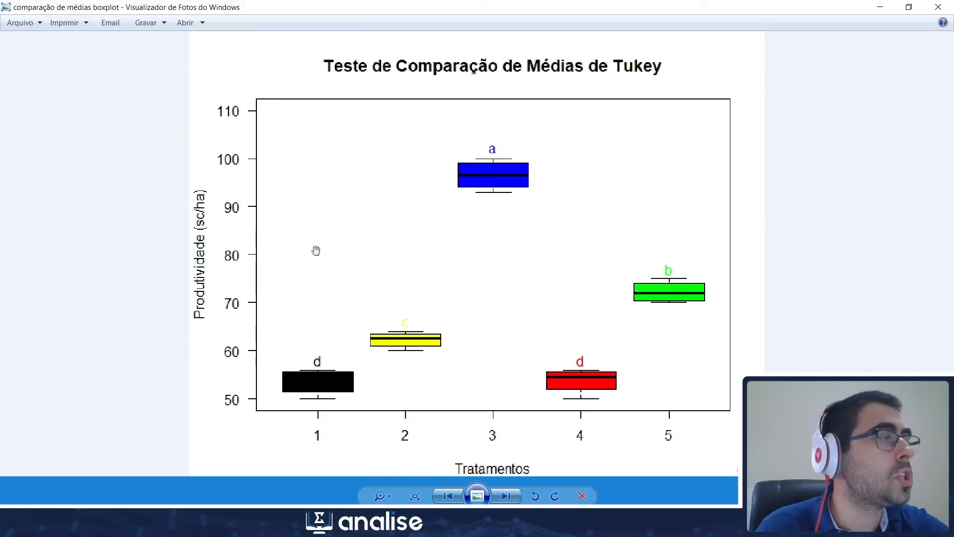
pyautogui.click(945, 7)
pyautogui.hotkey('alt', 'Tab')
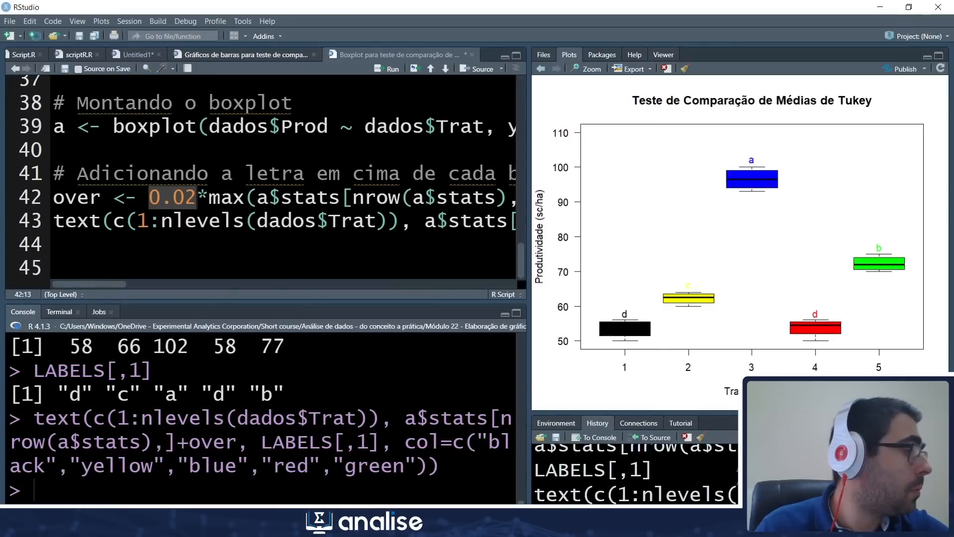